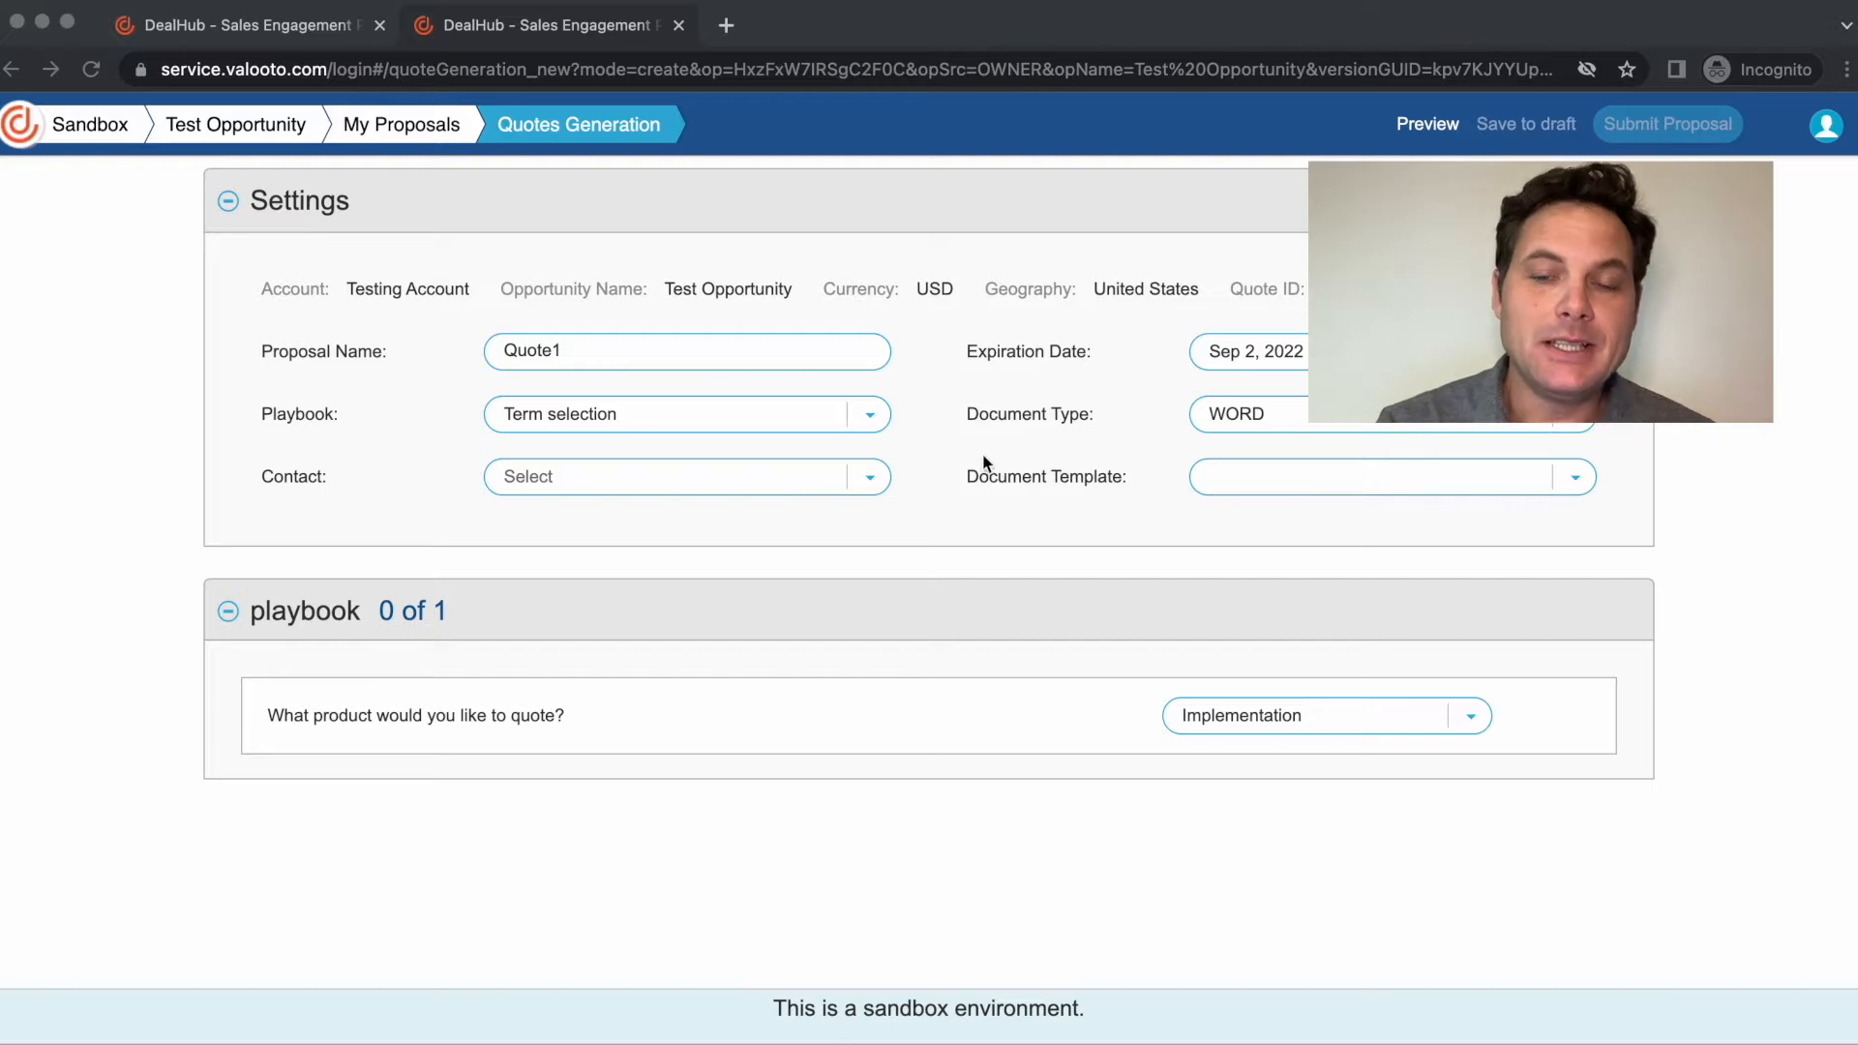
Select Software as the product to quote in the playbook.
click(1253, 717)
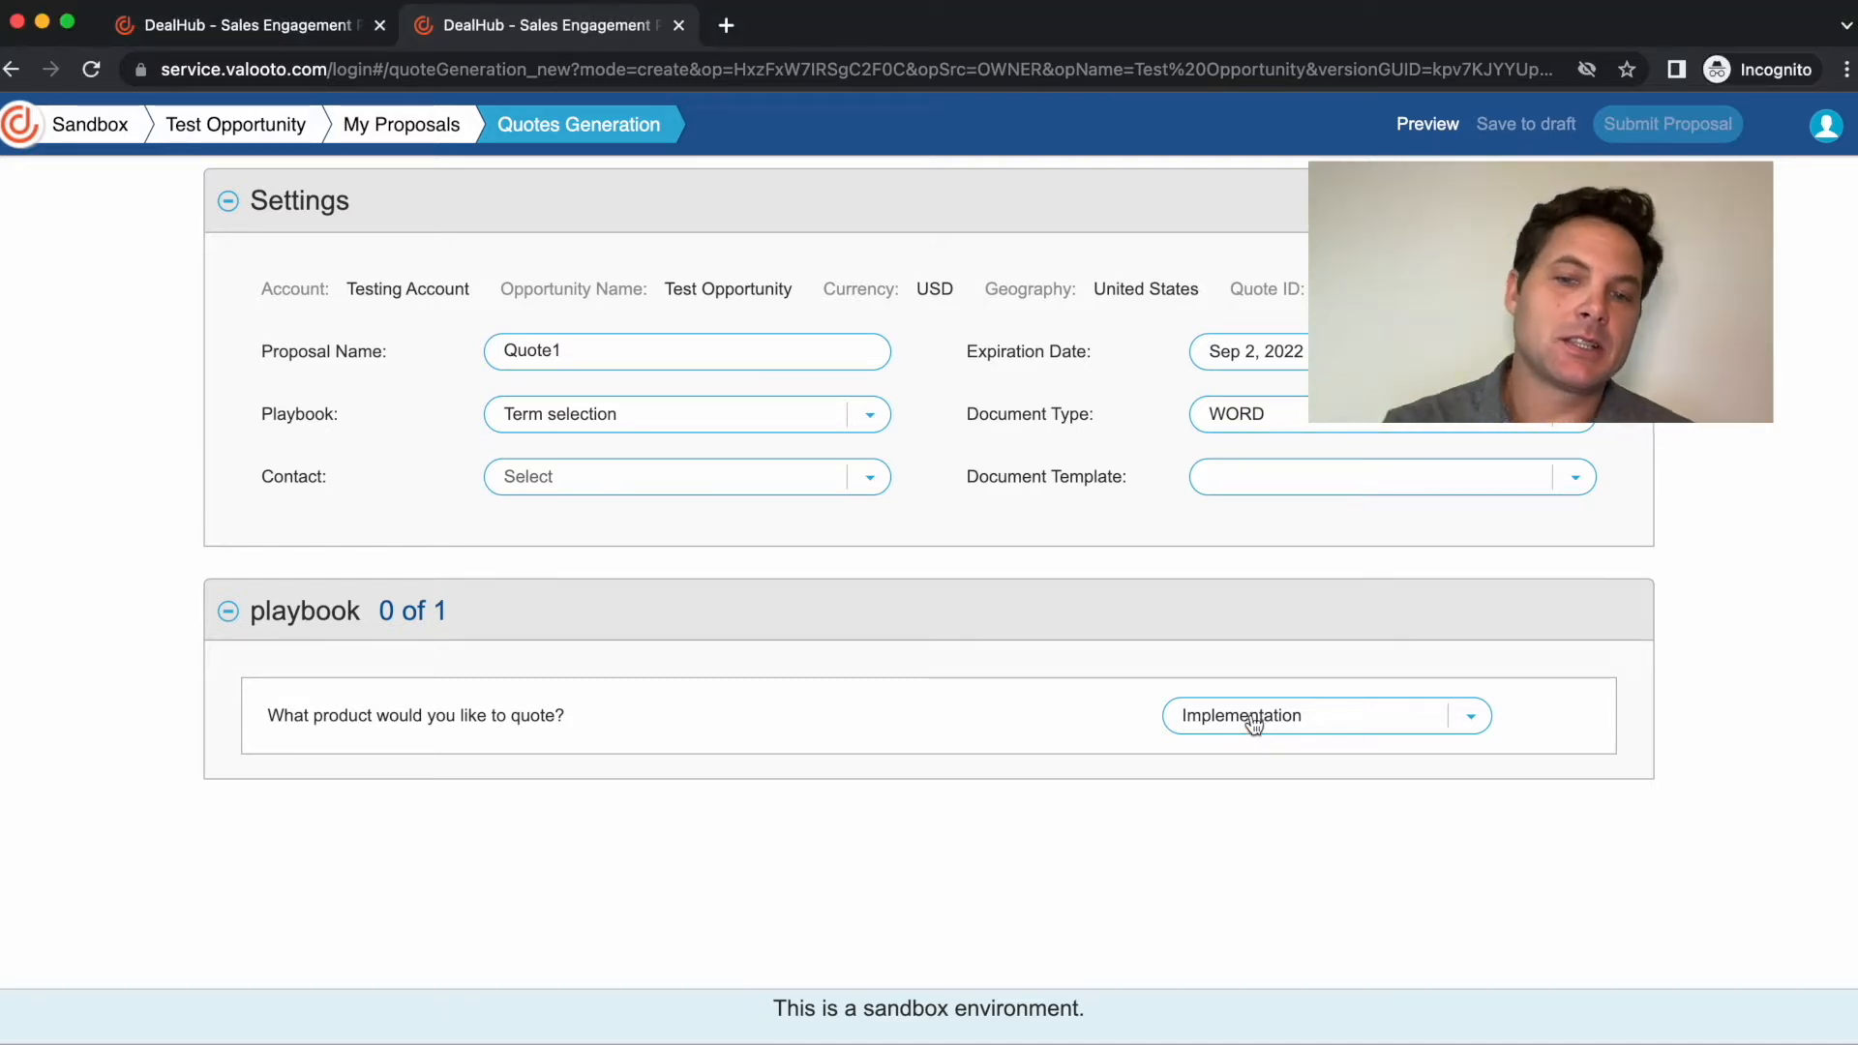
click(1254, 721)
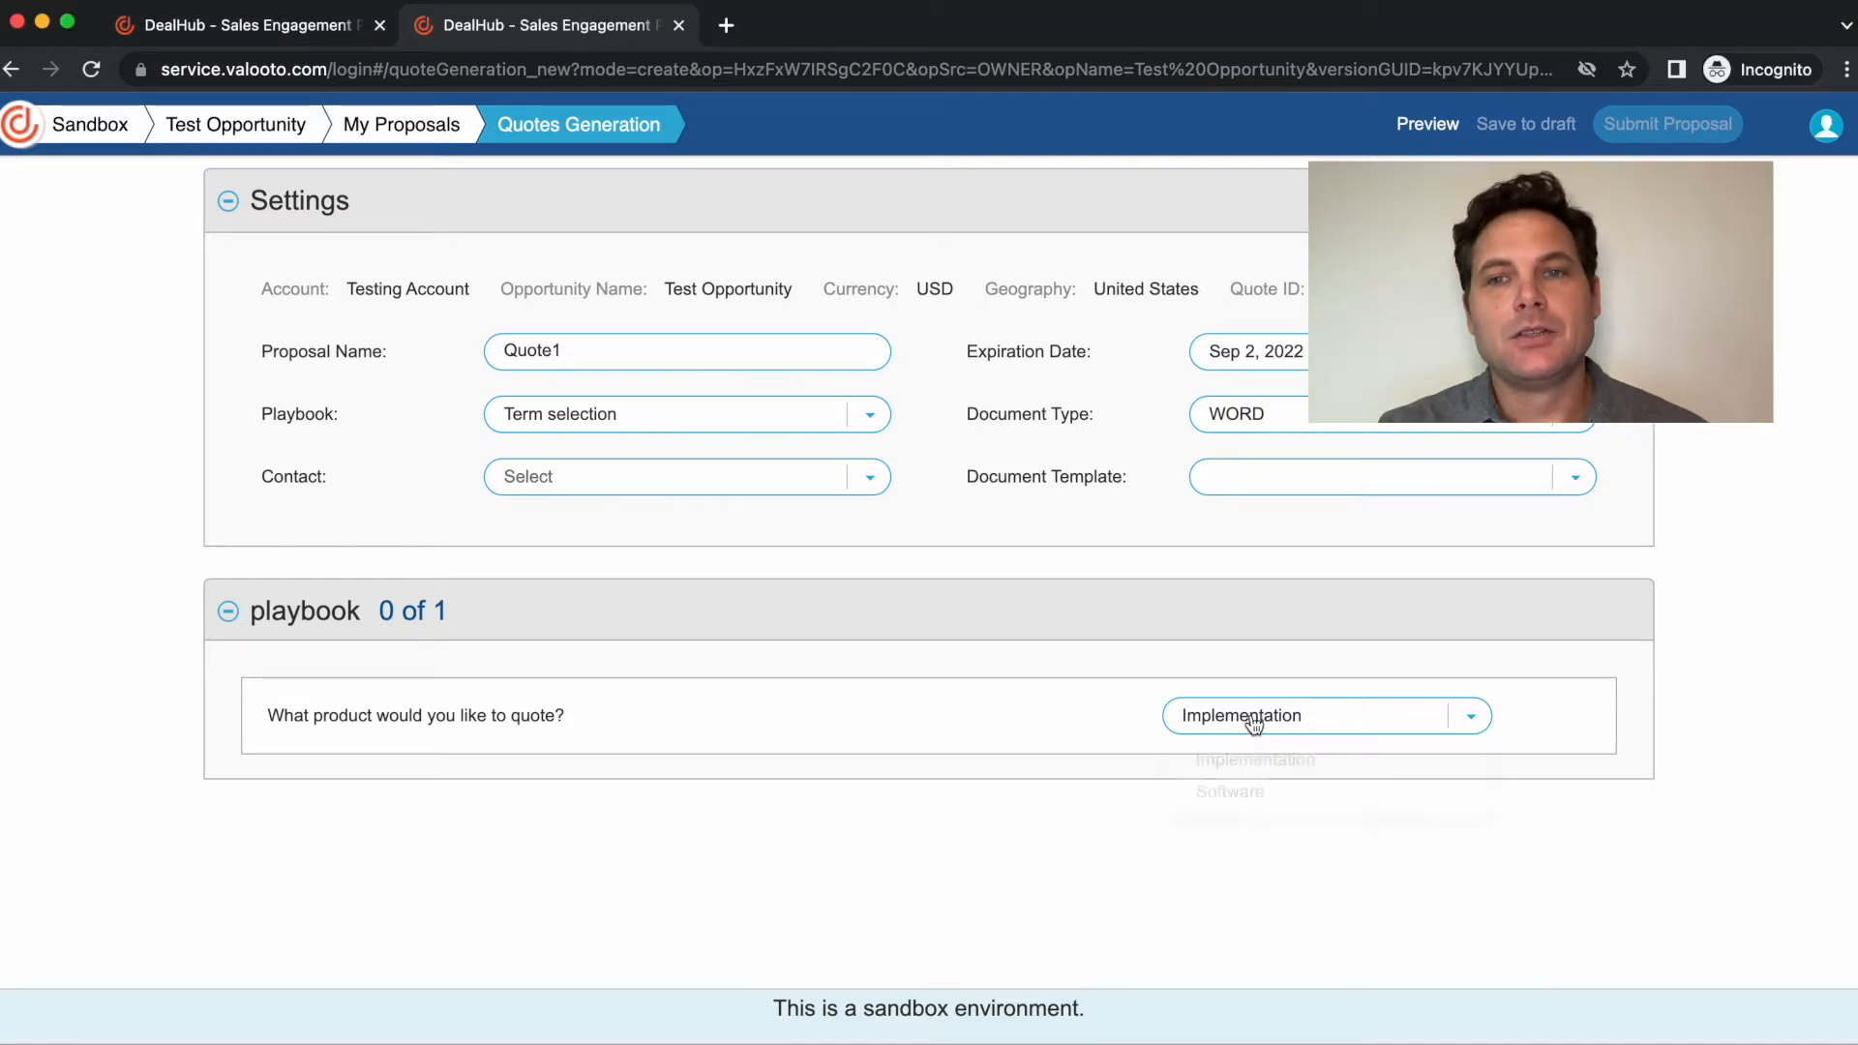
click(1289, 795)
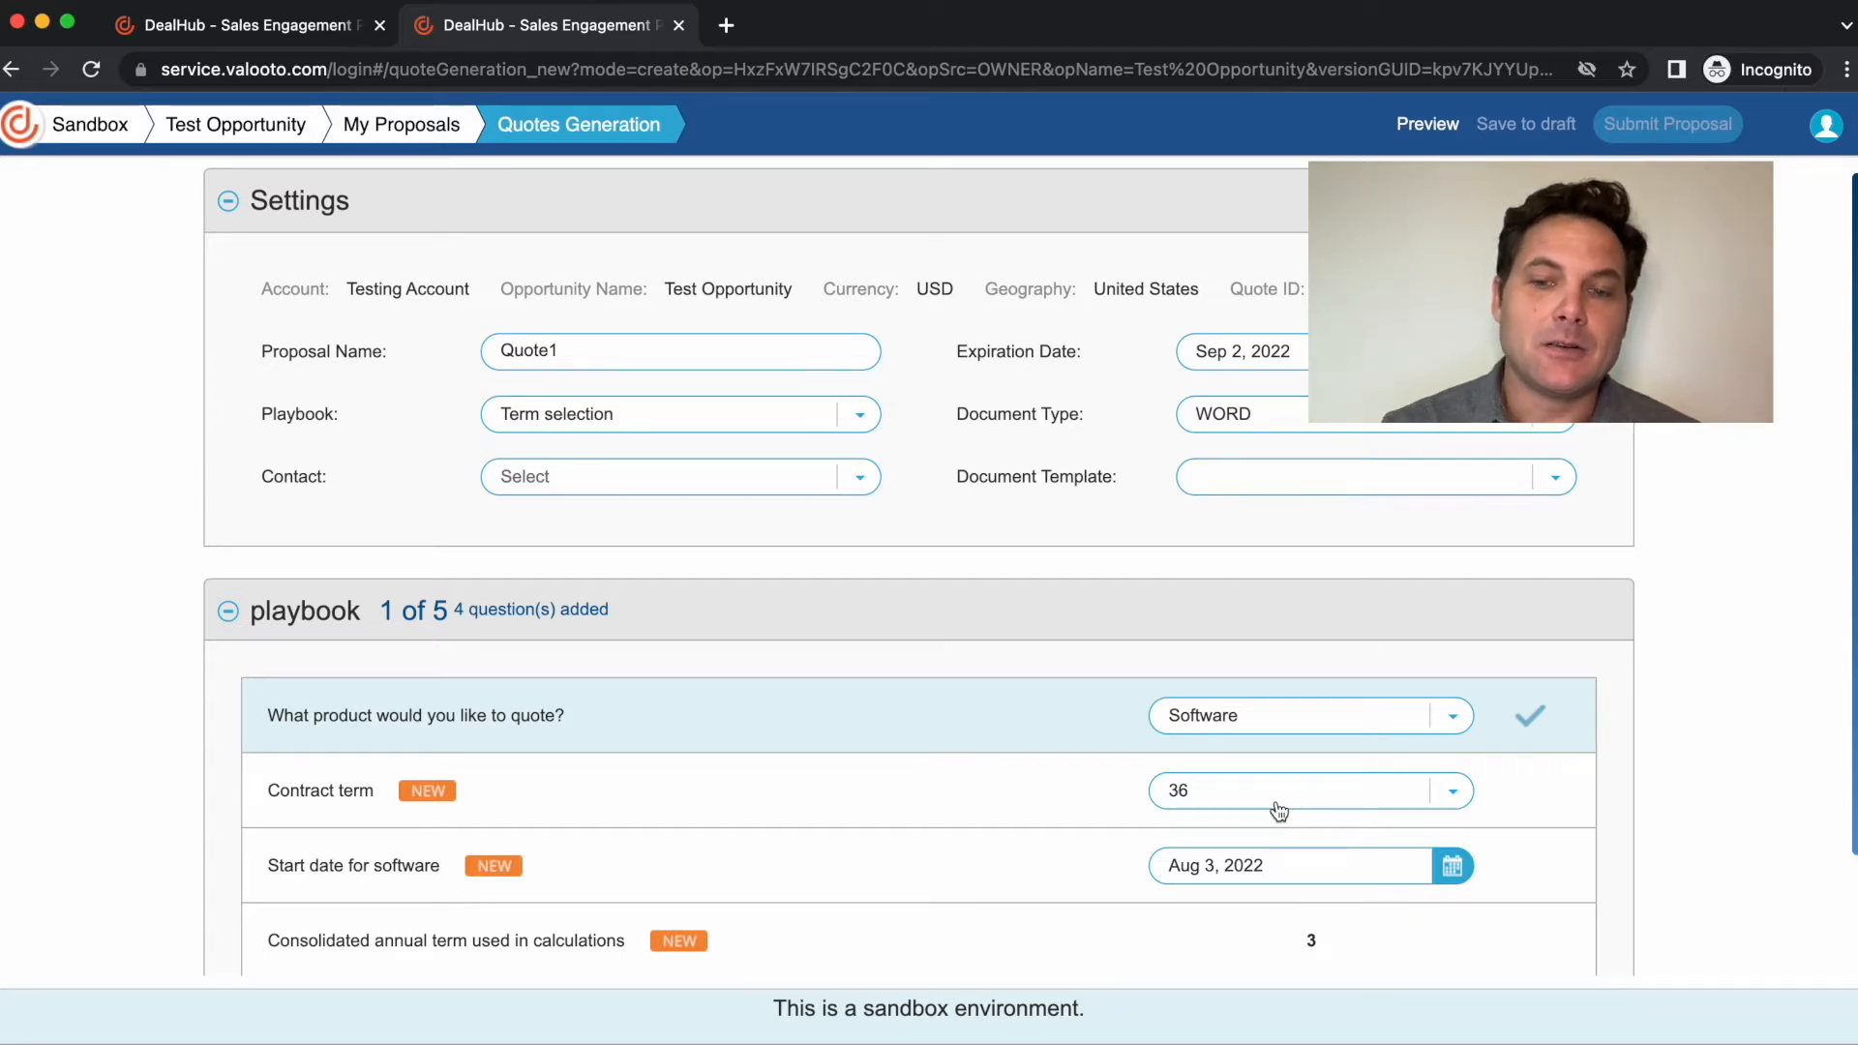
Set the contract term to "Other - 1, 2, 5, etc. months" and increase the custom contract term.
click(1172, 792)
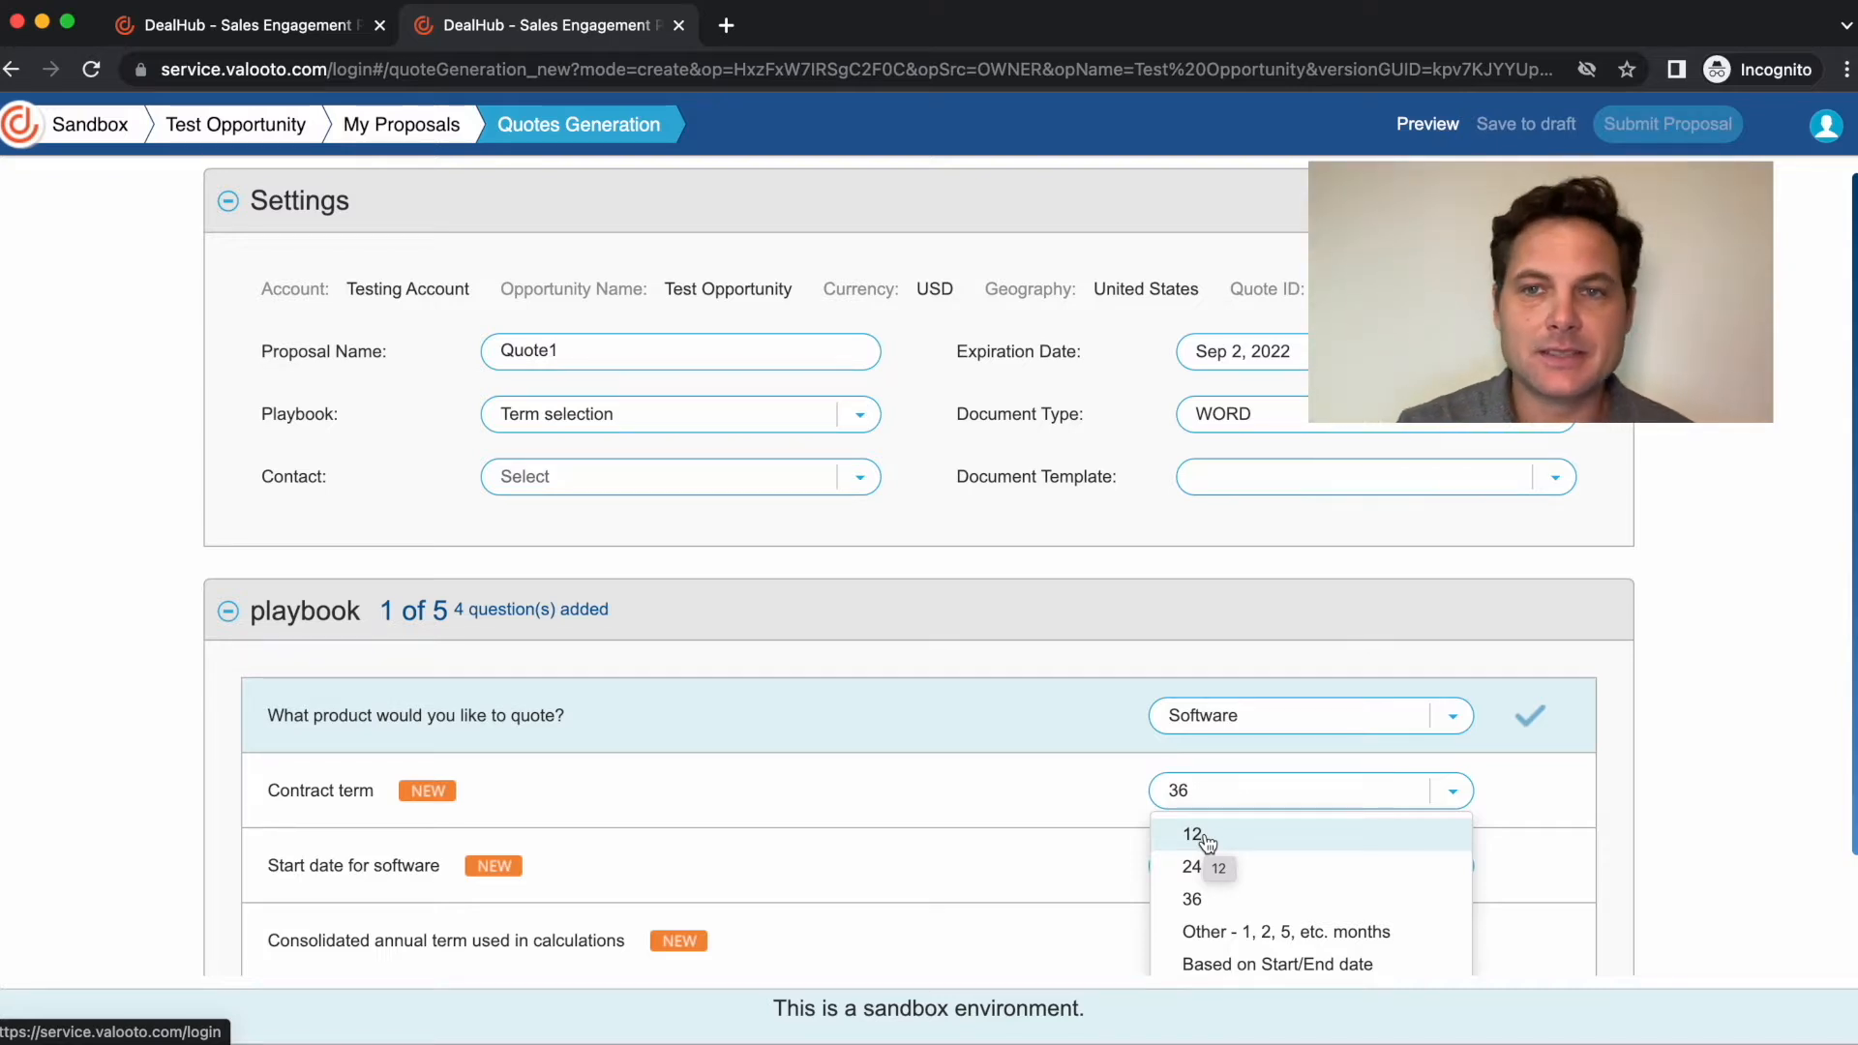
click(1226, 933)
click(1446, 857)
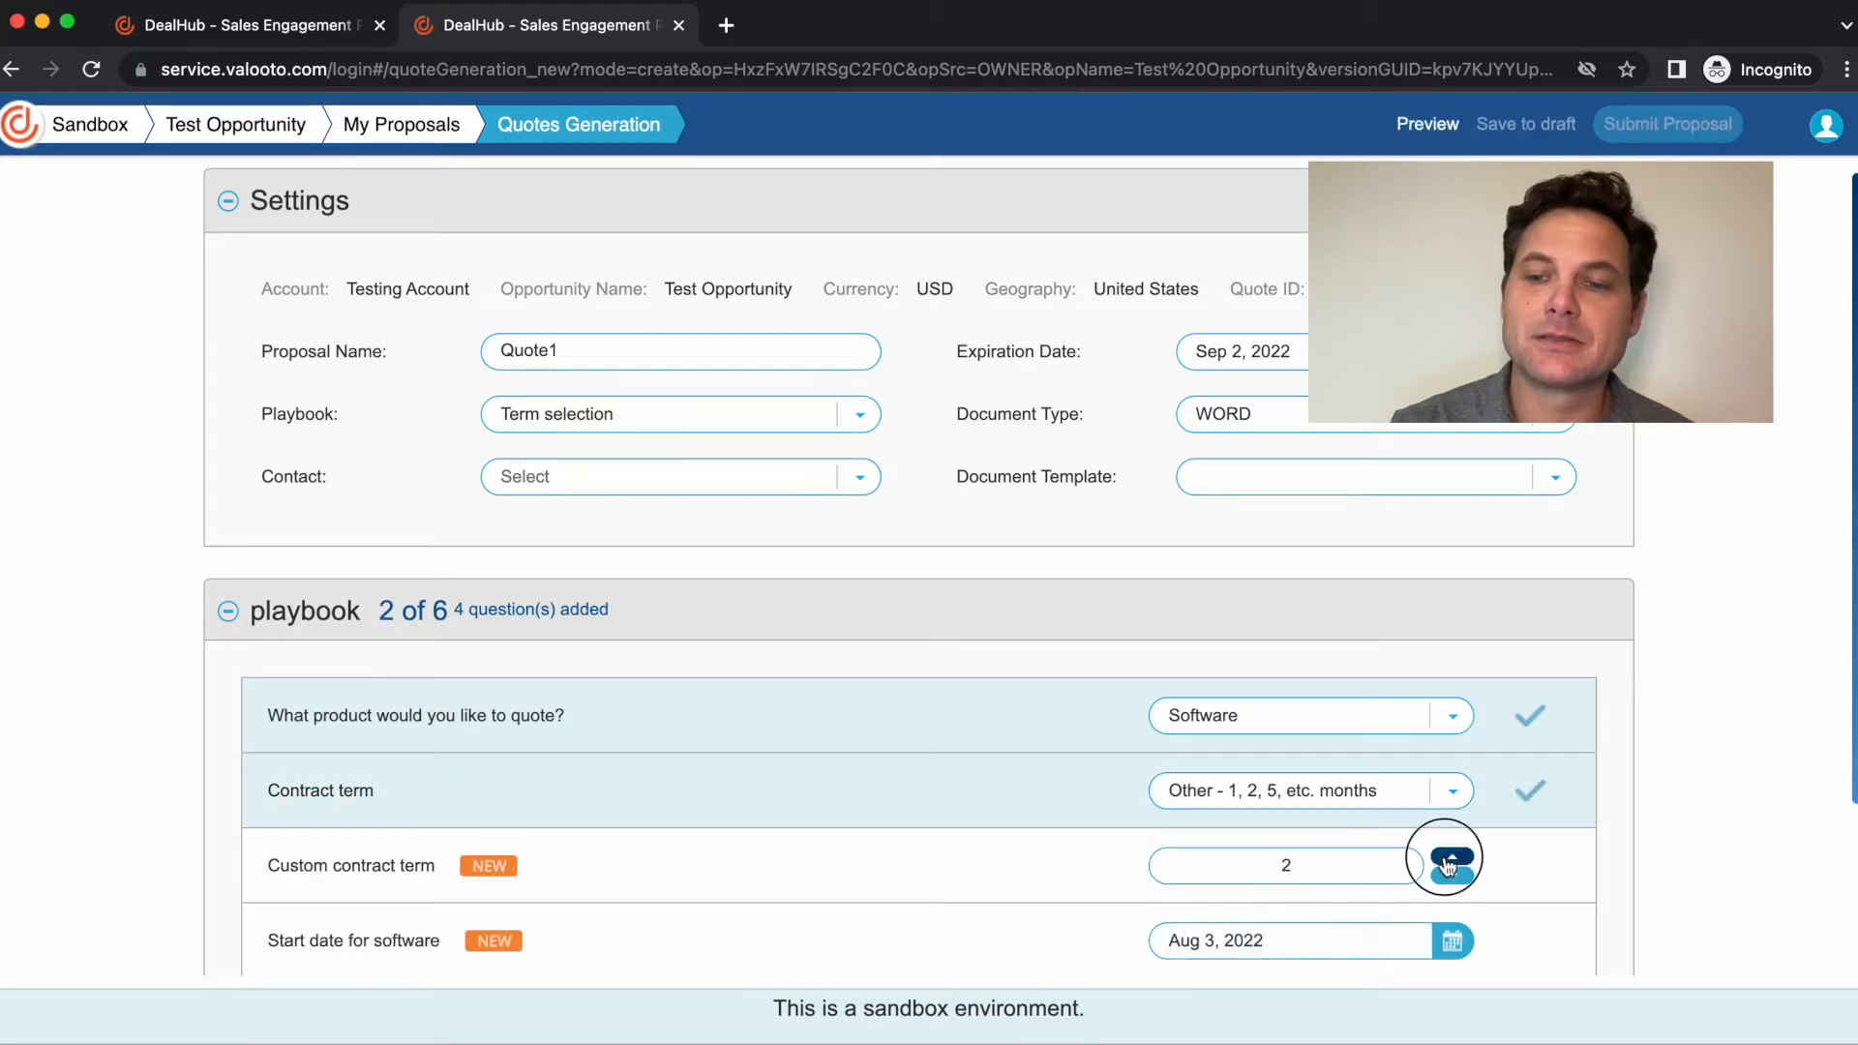
click(1446, 857)
Switch the contract term to "Based on Start/End date" and back to 36, and review the available term options.
click(1366, 804)
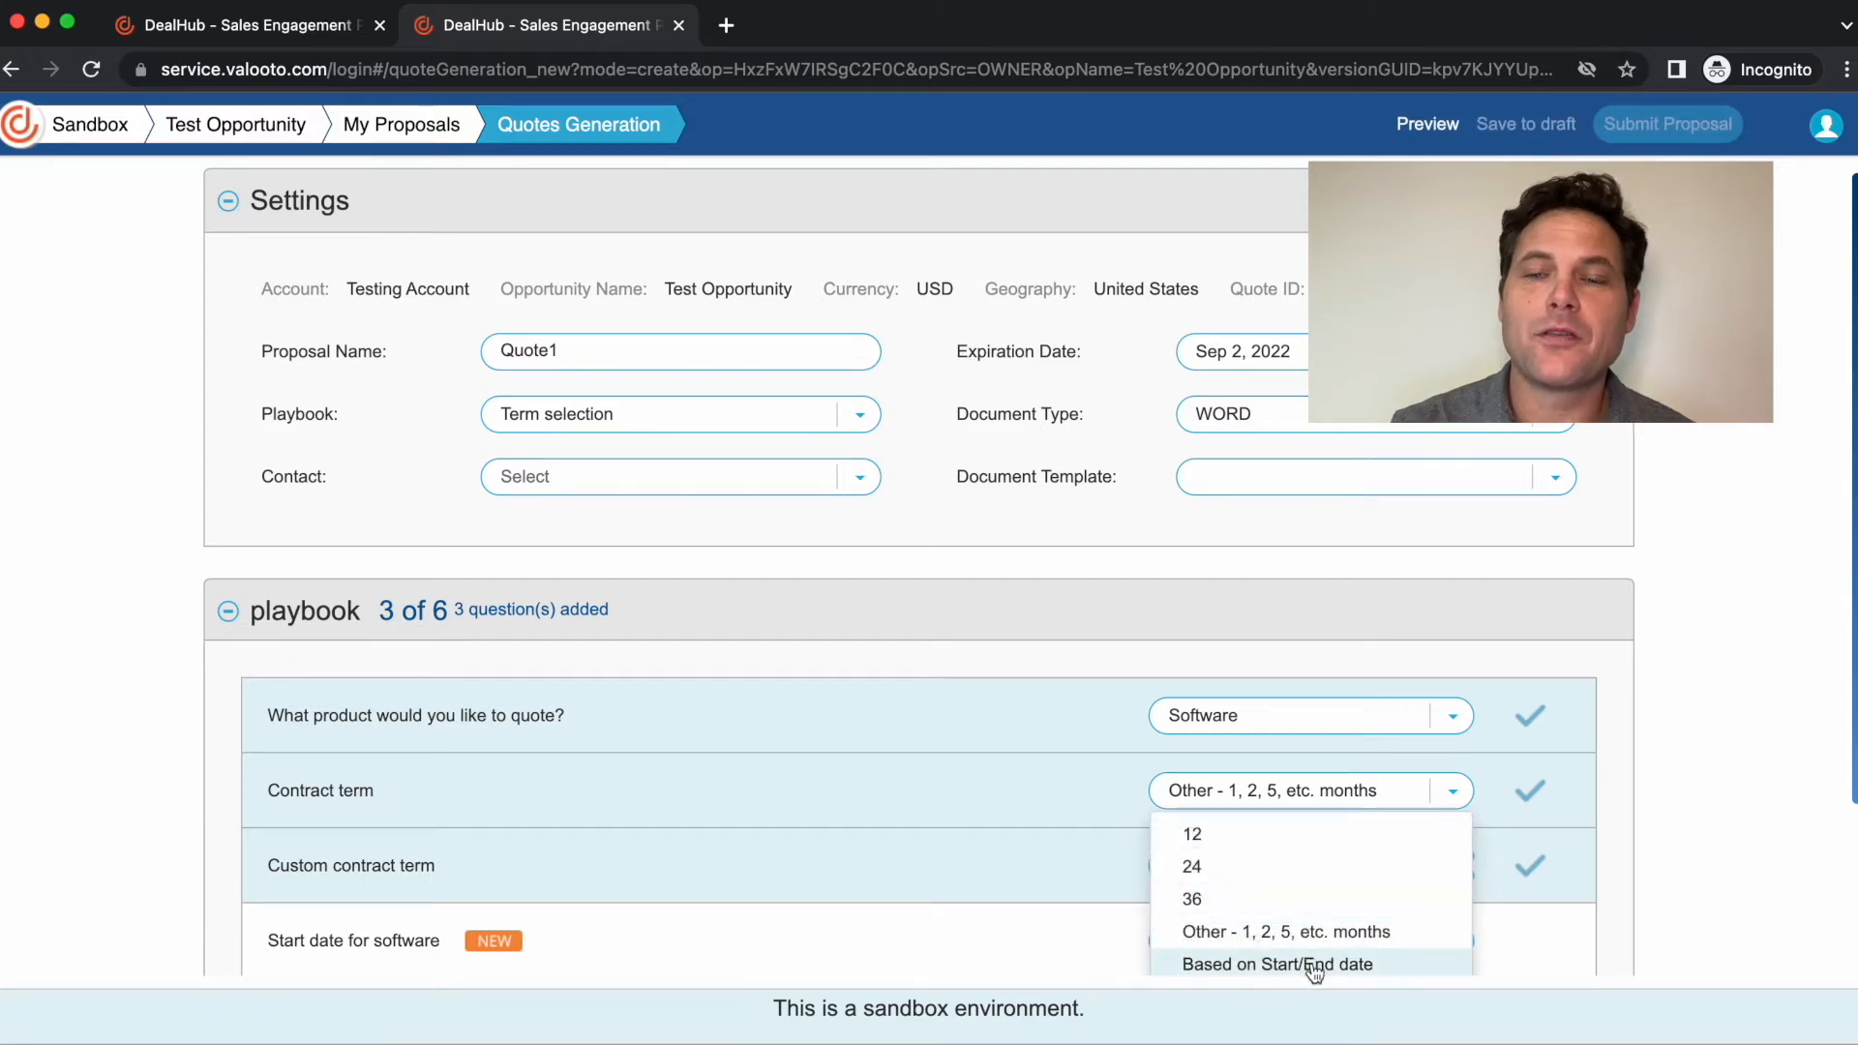
click(1309, 959)
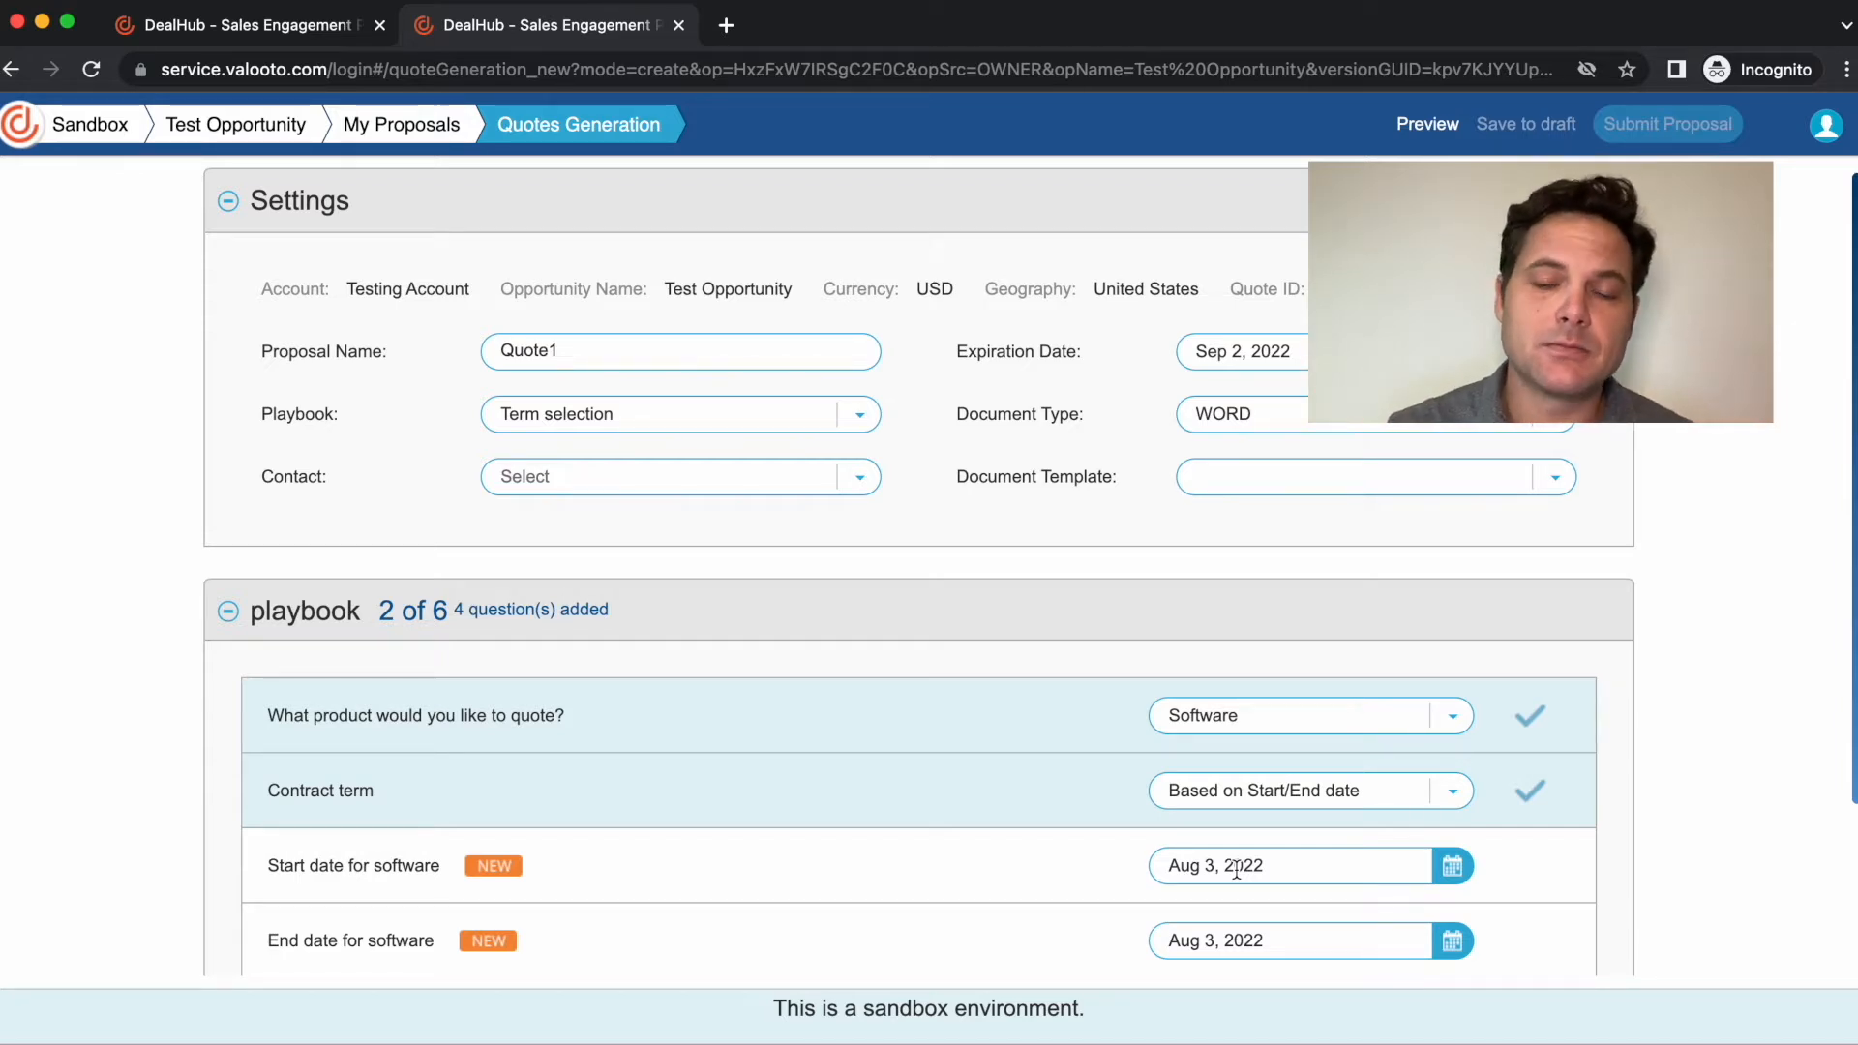
click(1331, 784)
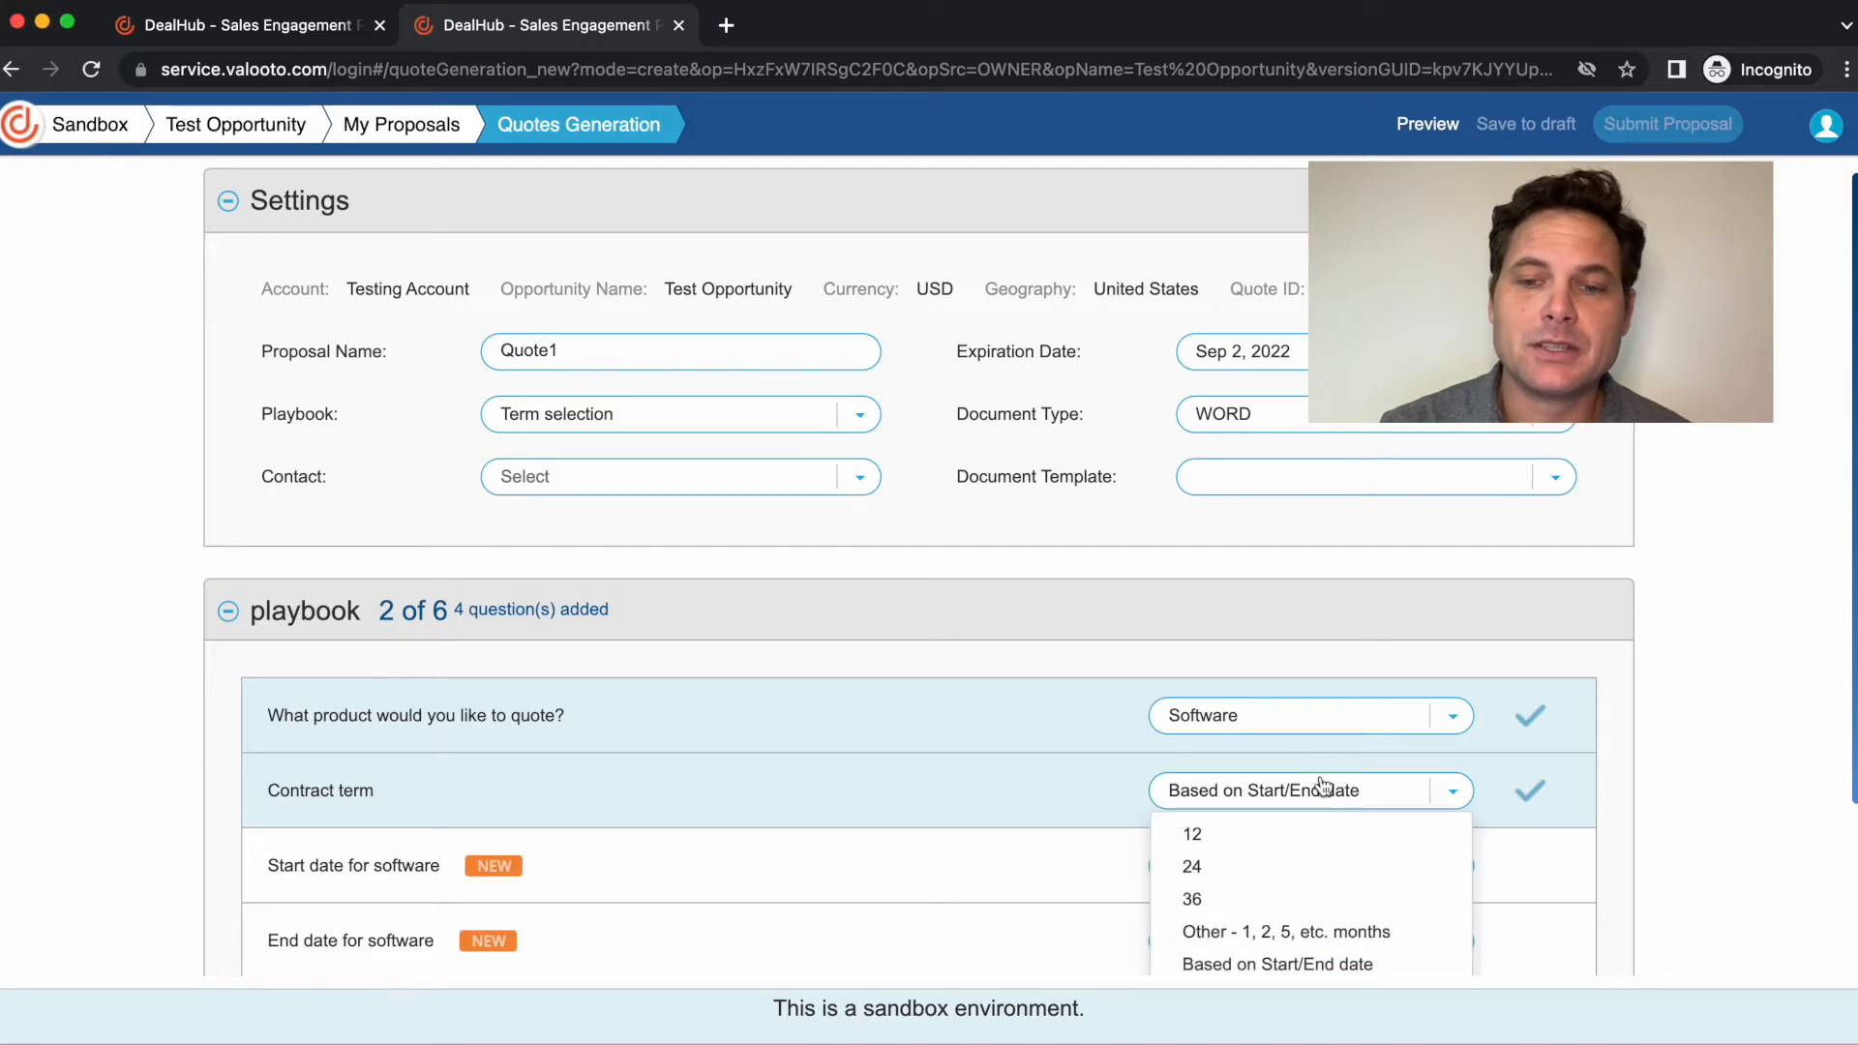
click(1226, 903)
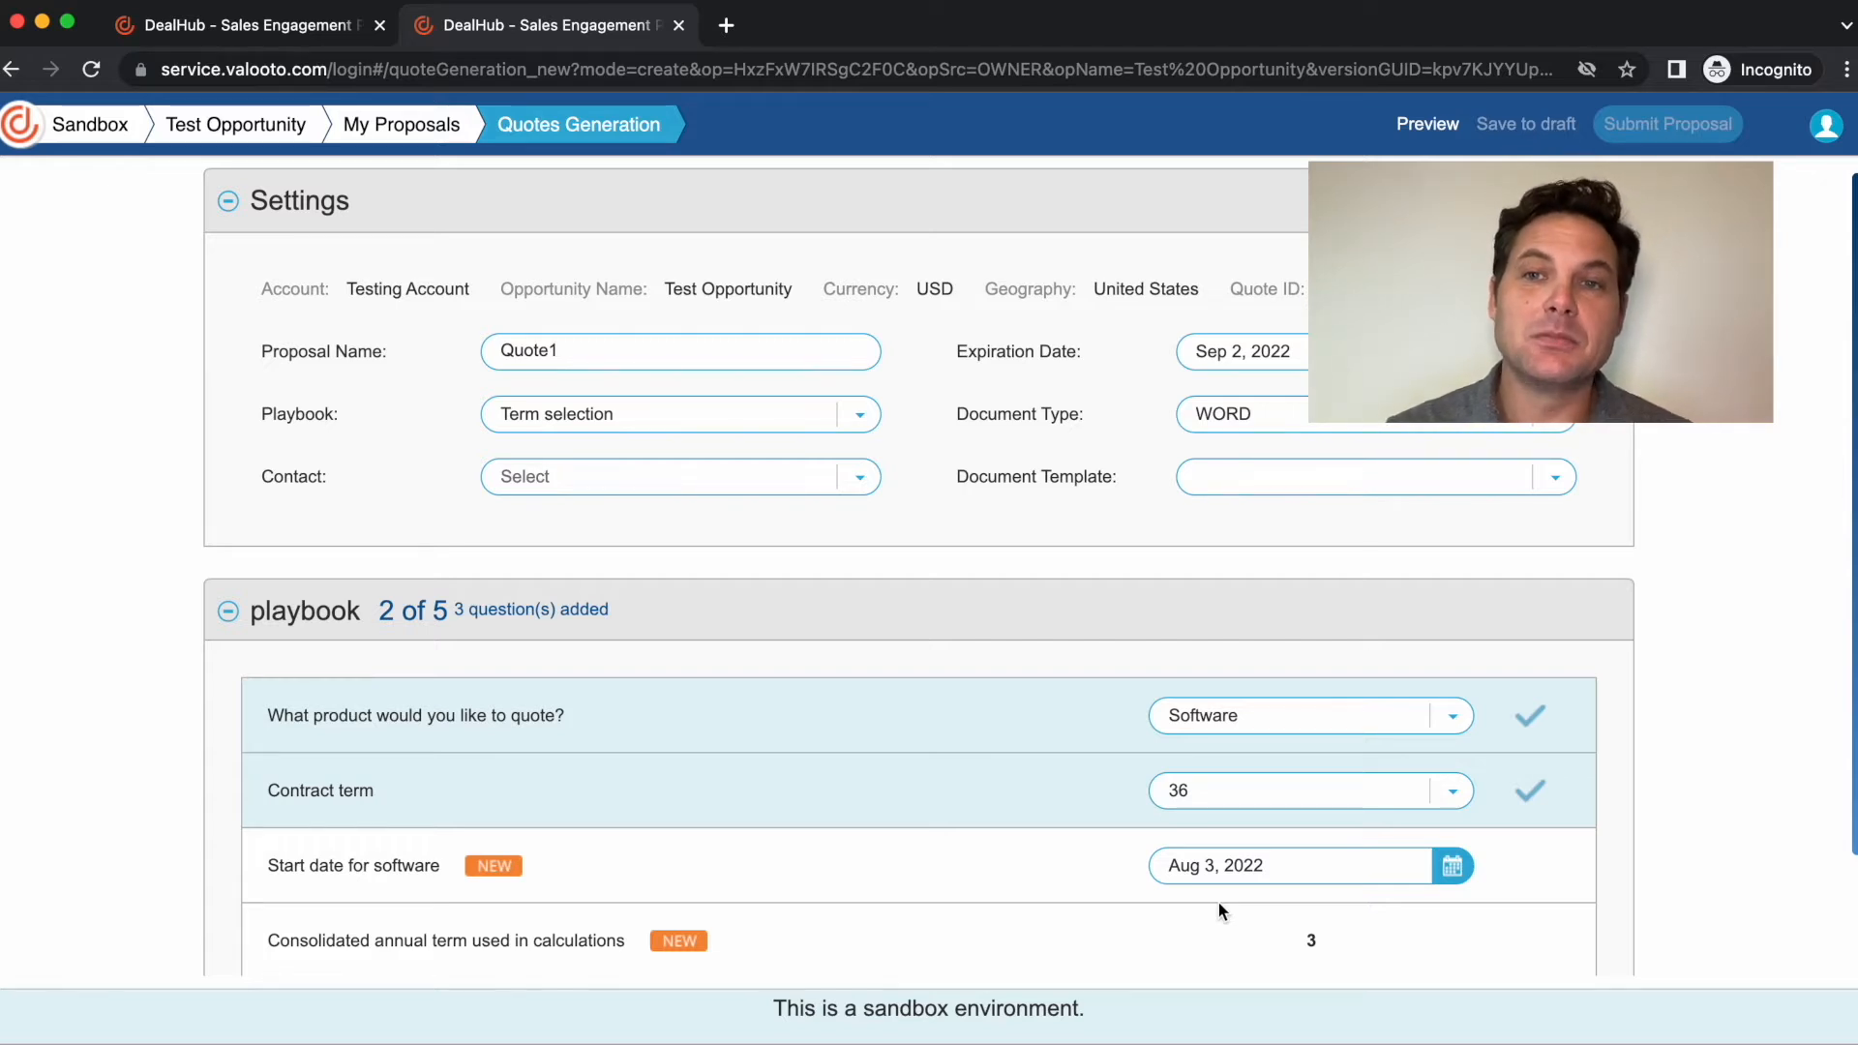
click(1284, 791)
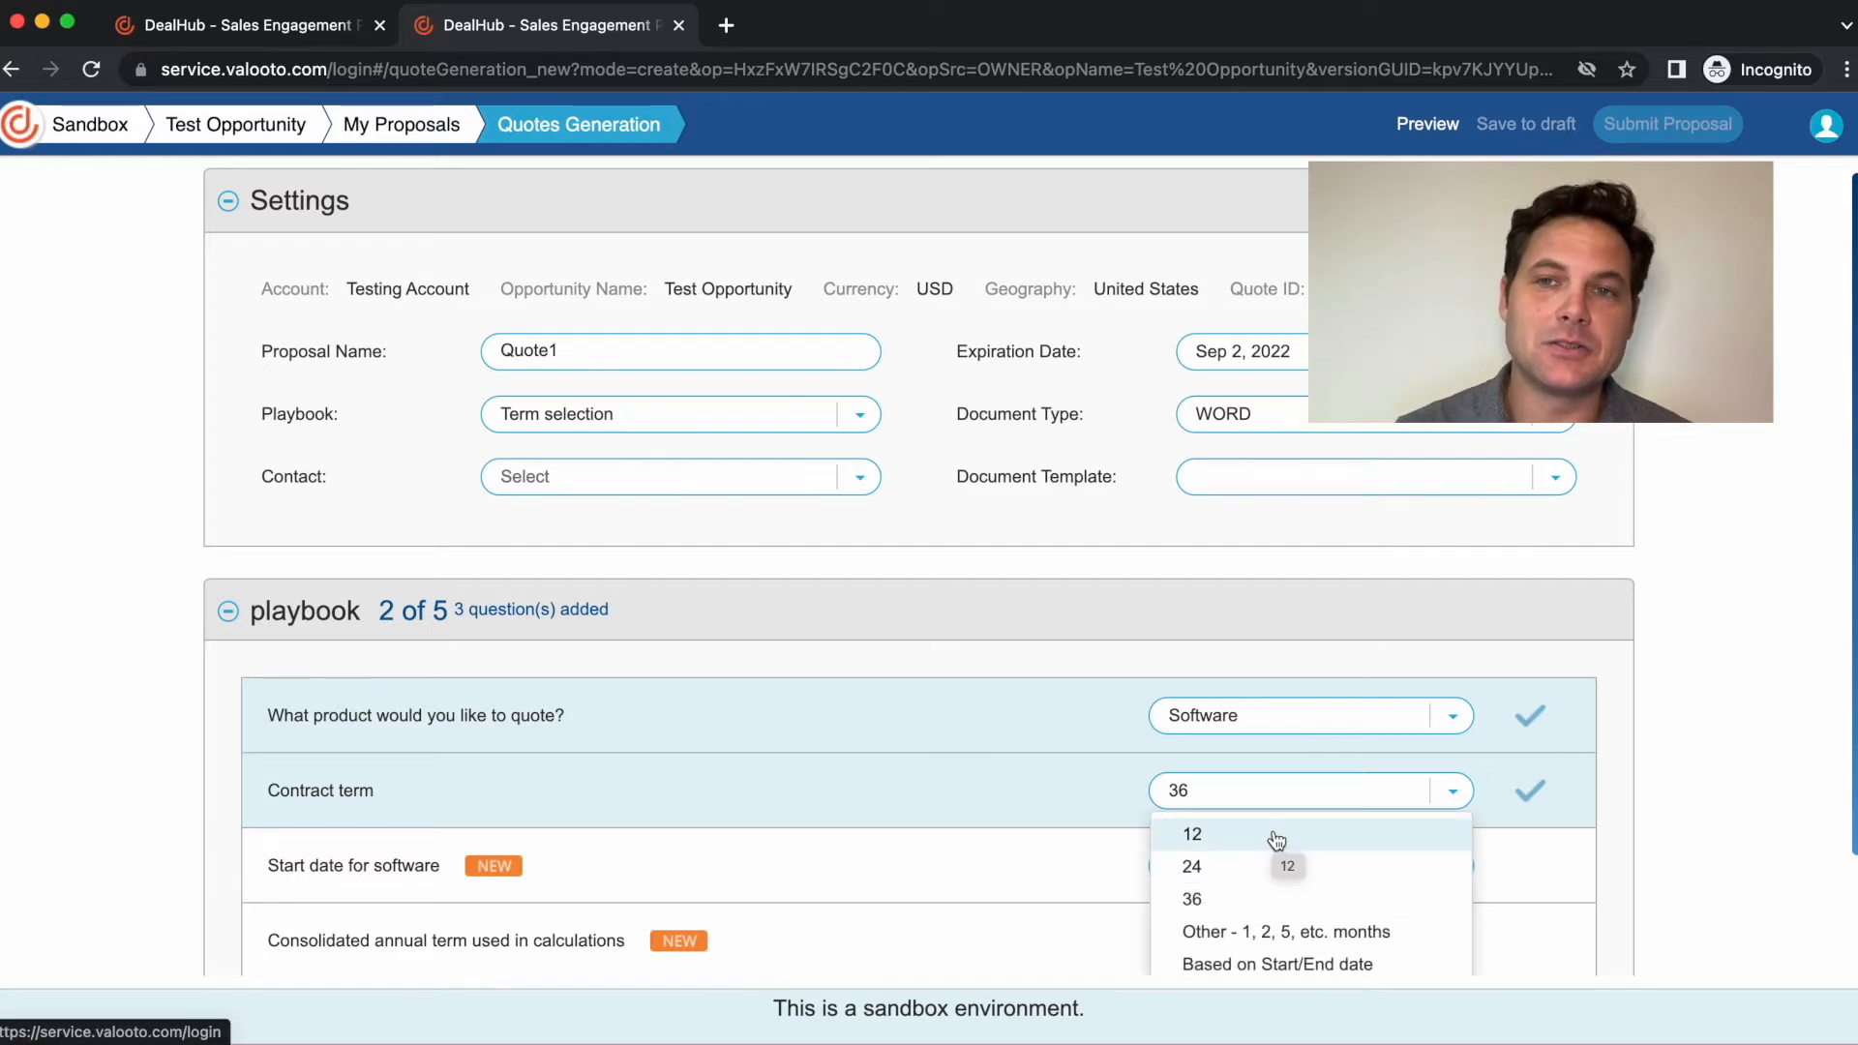
click(1065, 795)
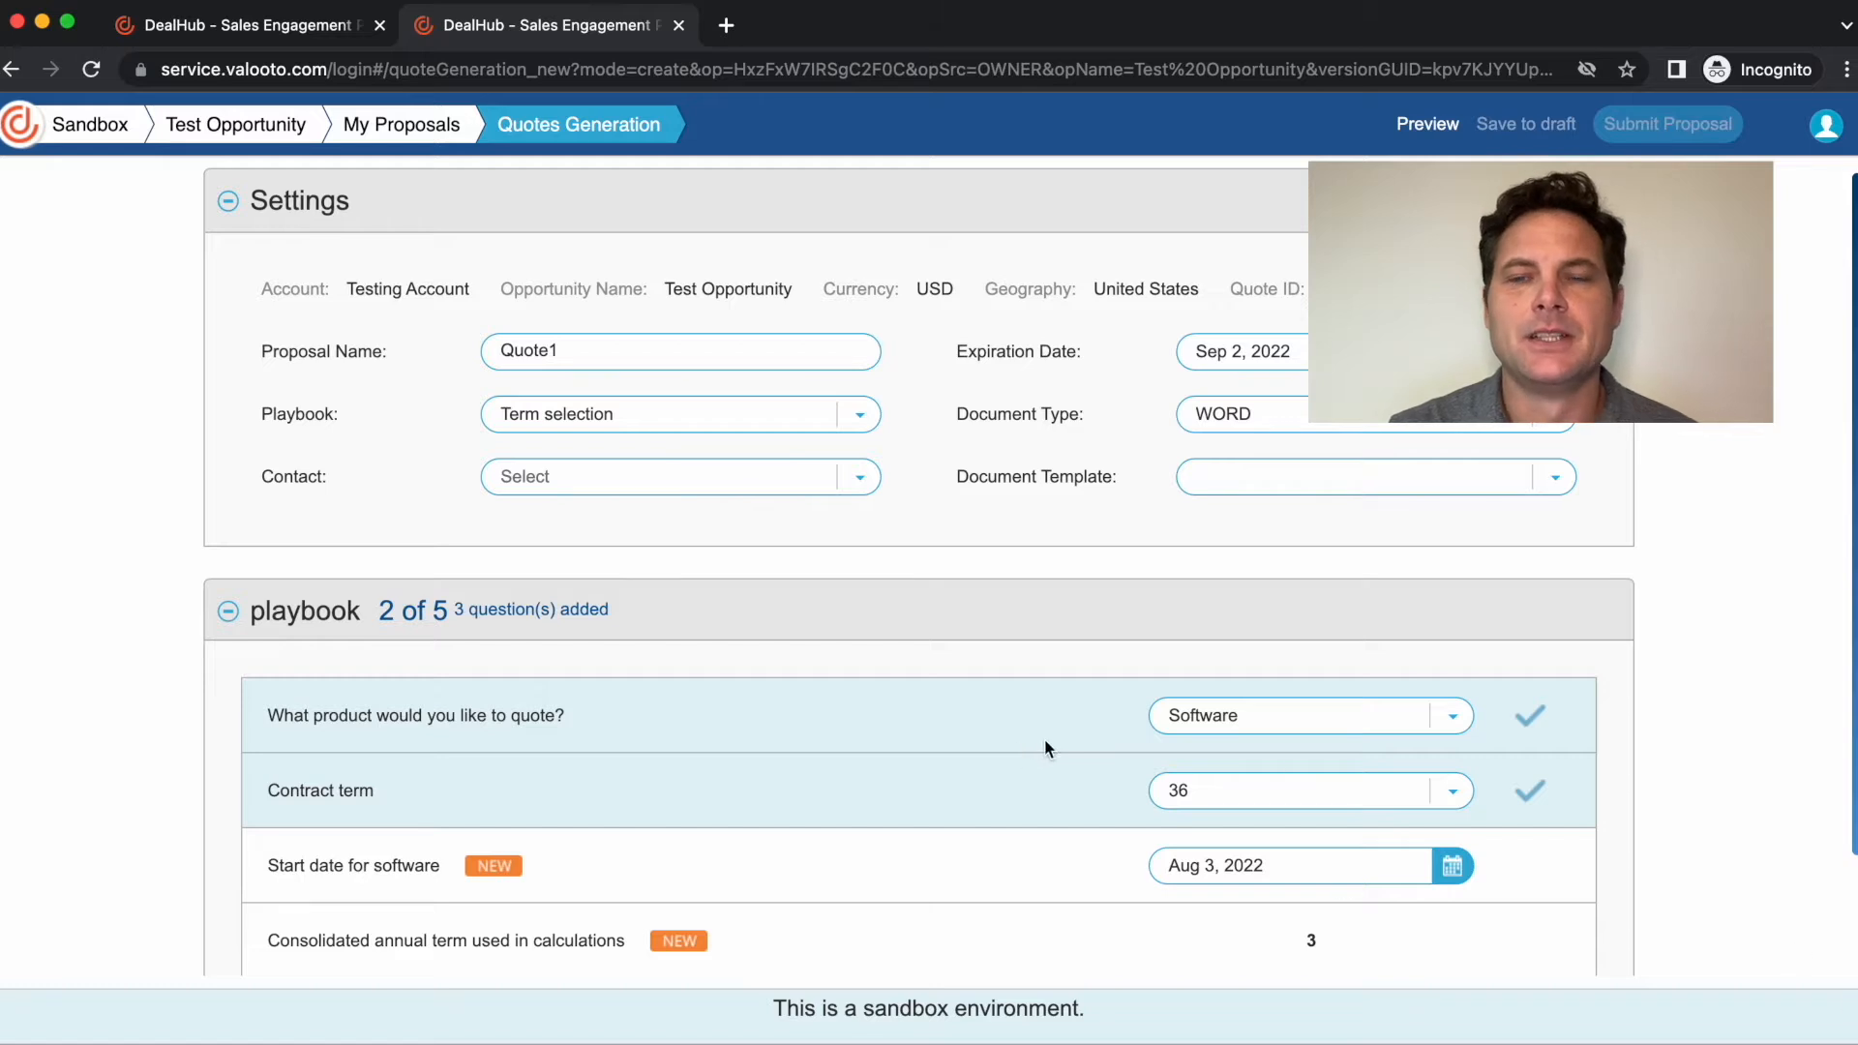
Set the contract term to 12 and check the consolidated annual and monthly terms.
scroll(1050, 765, down, 1)
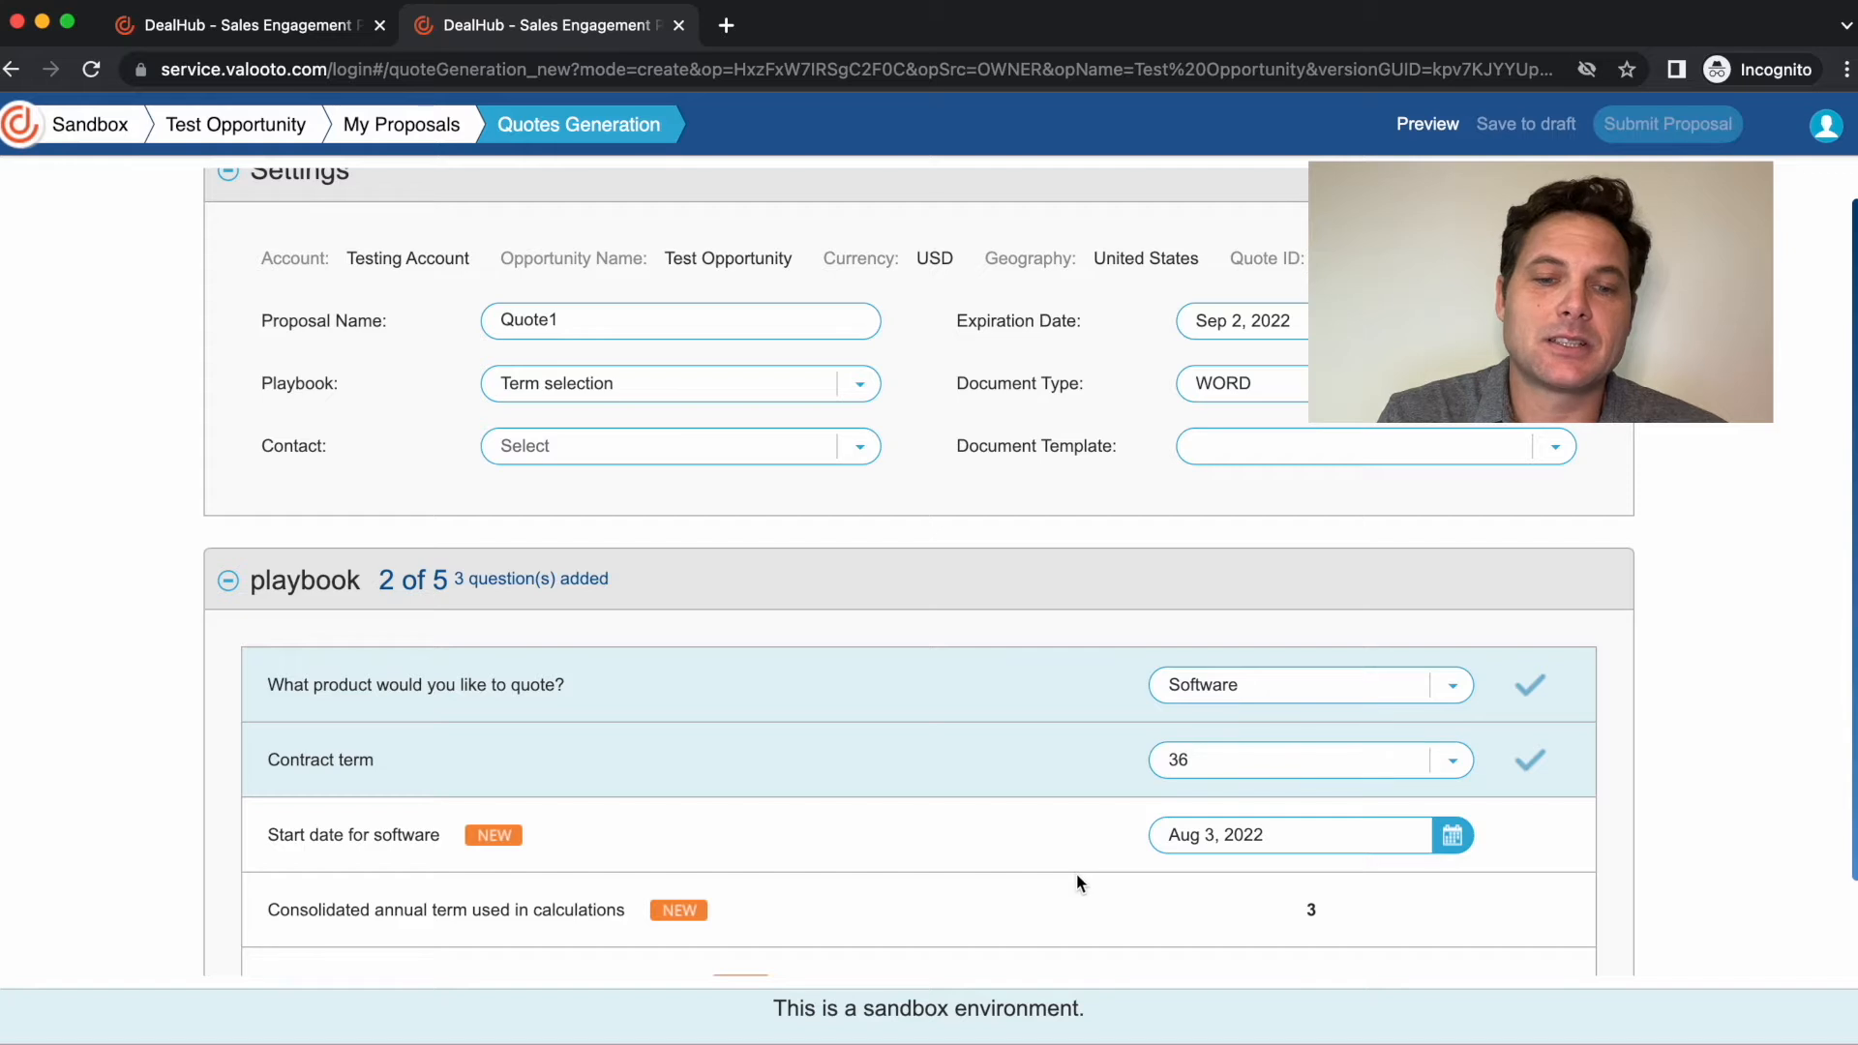
scroll(936, 813, down, 2)
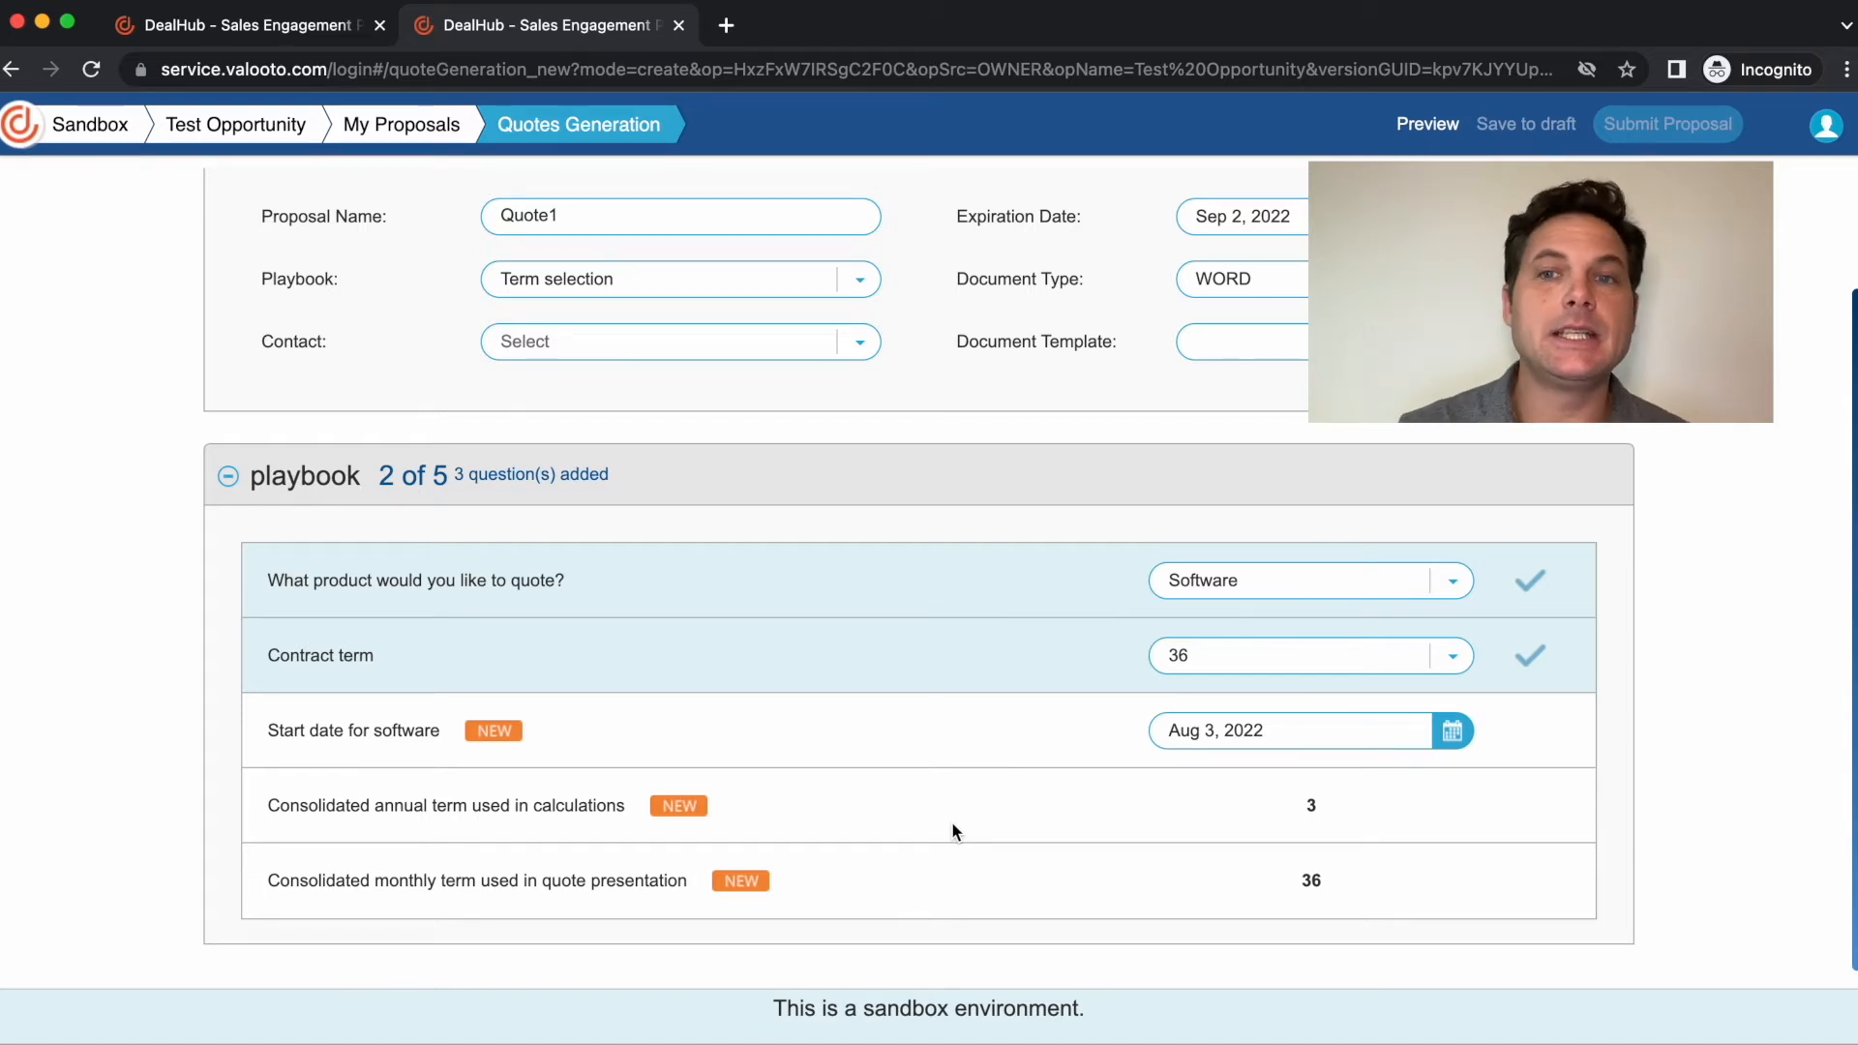
click(1381, 655)
click(1303, 707)
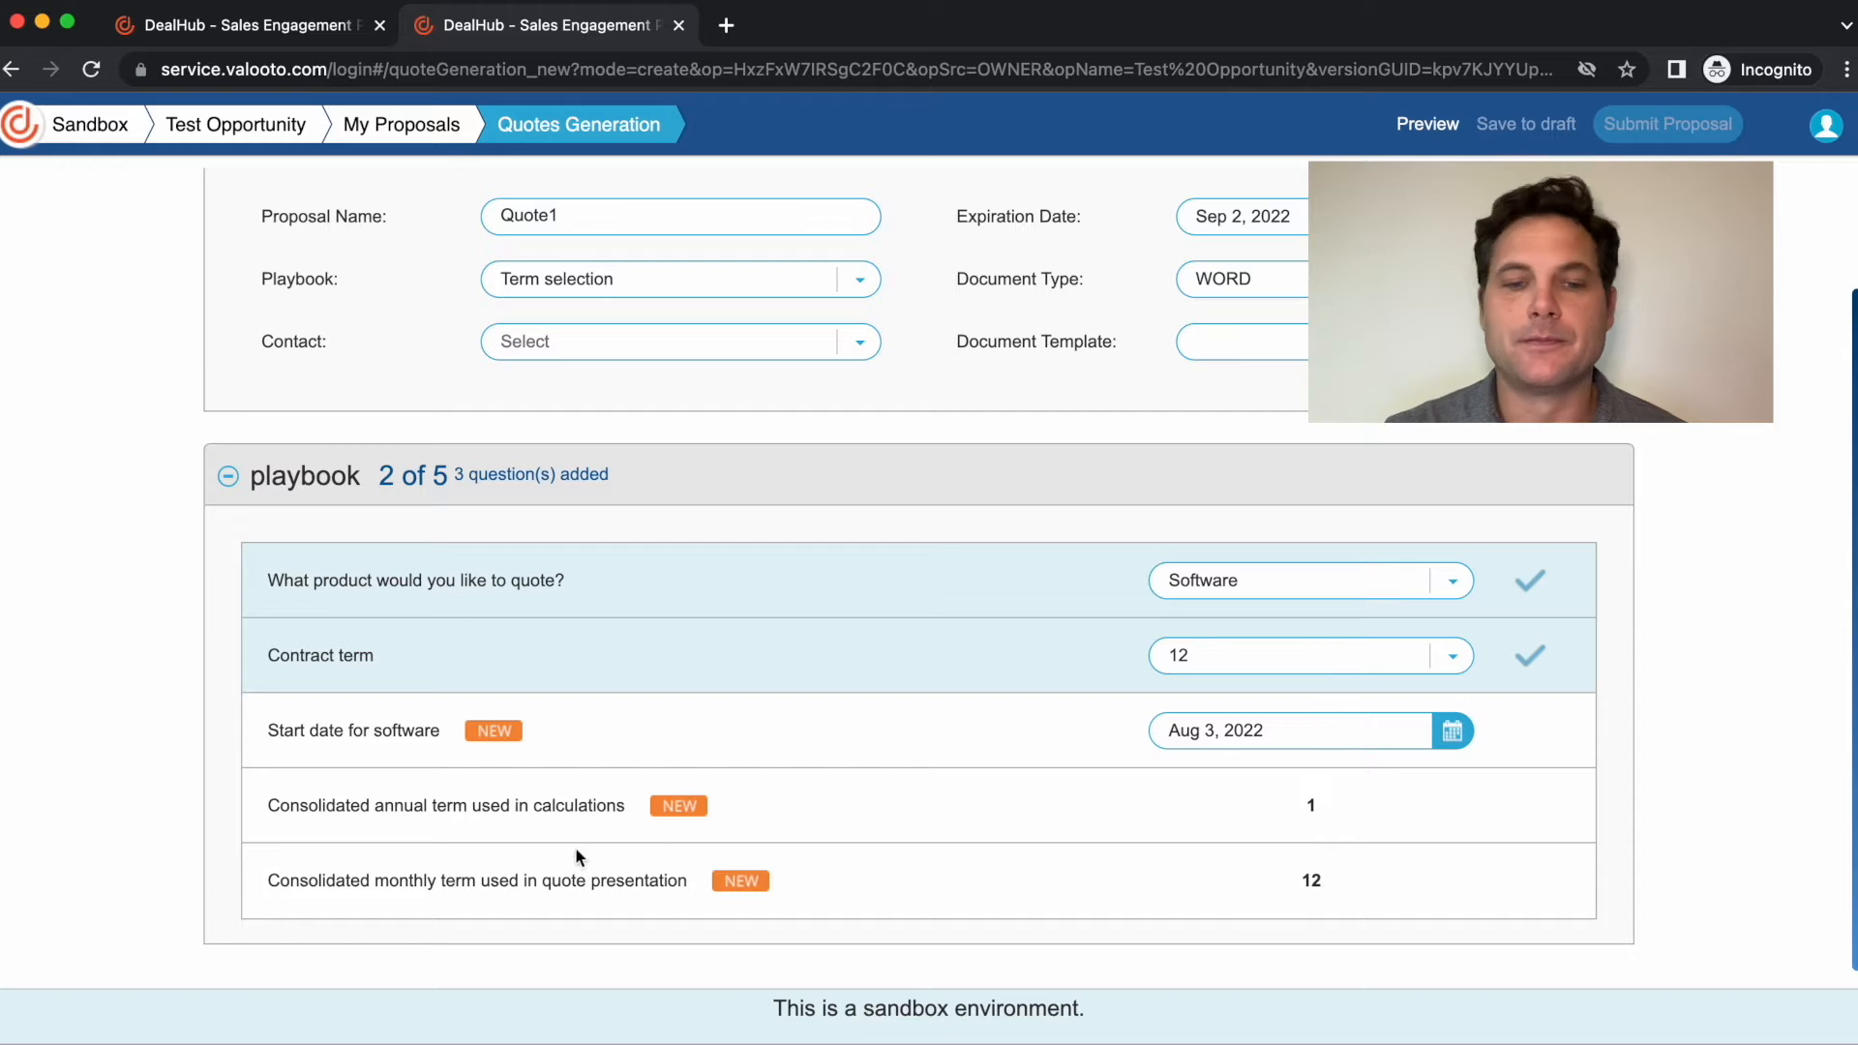
drag(518, 867, 268, 880)
click(1272, 892)
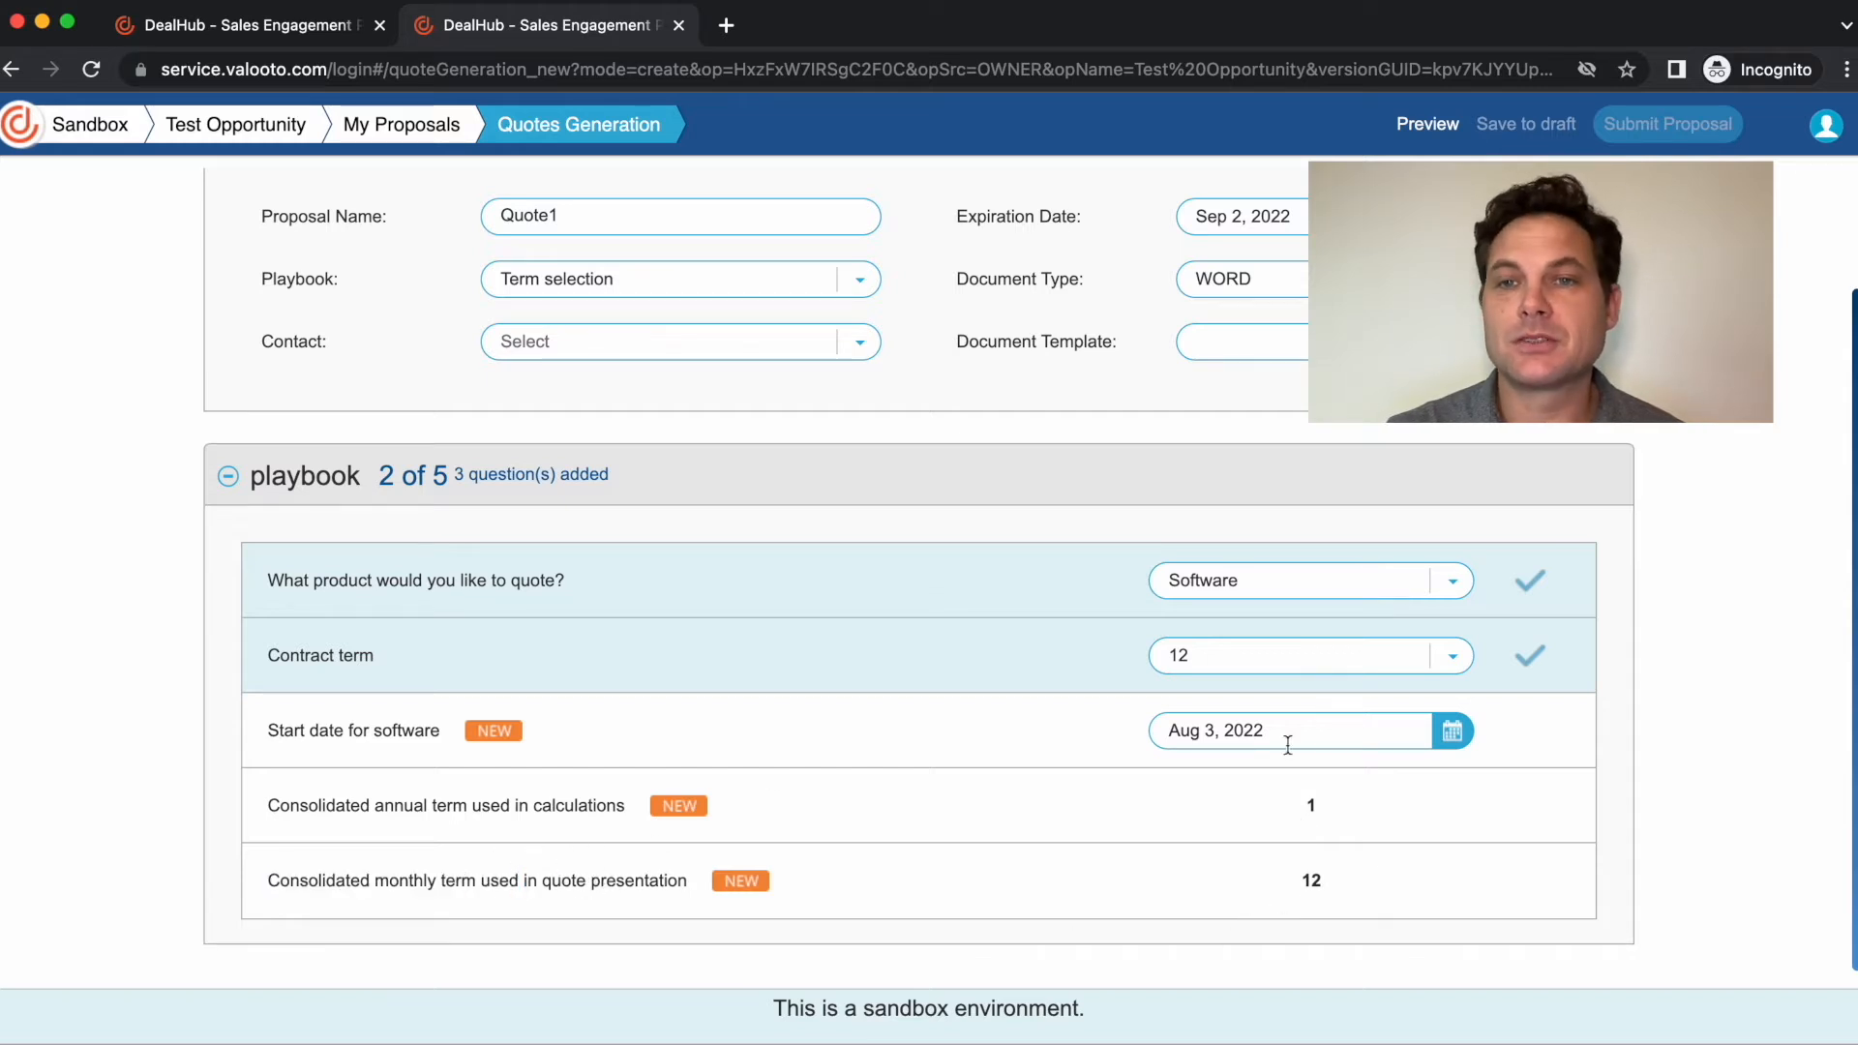
Try the contract term options 24 and 36 in turn.
click(1205, 668)
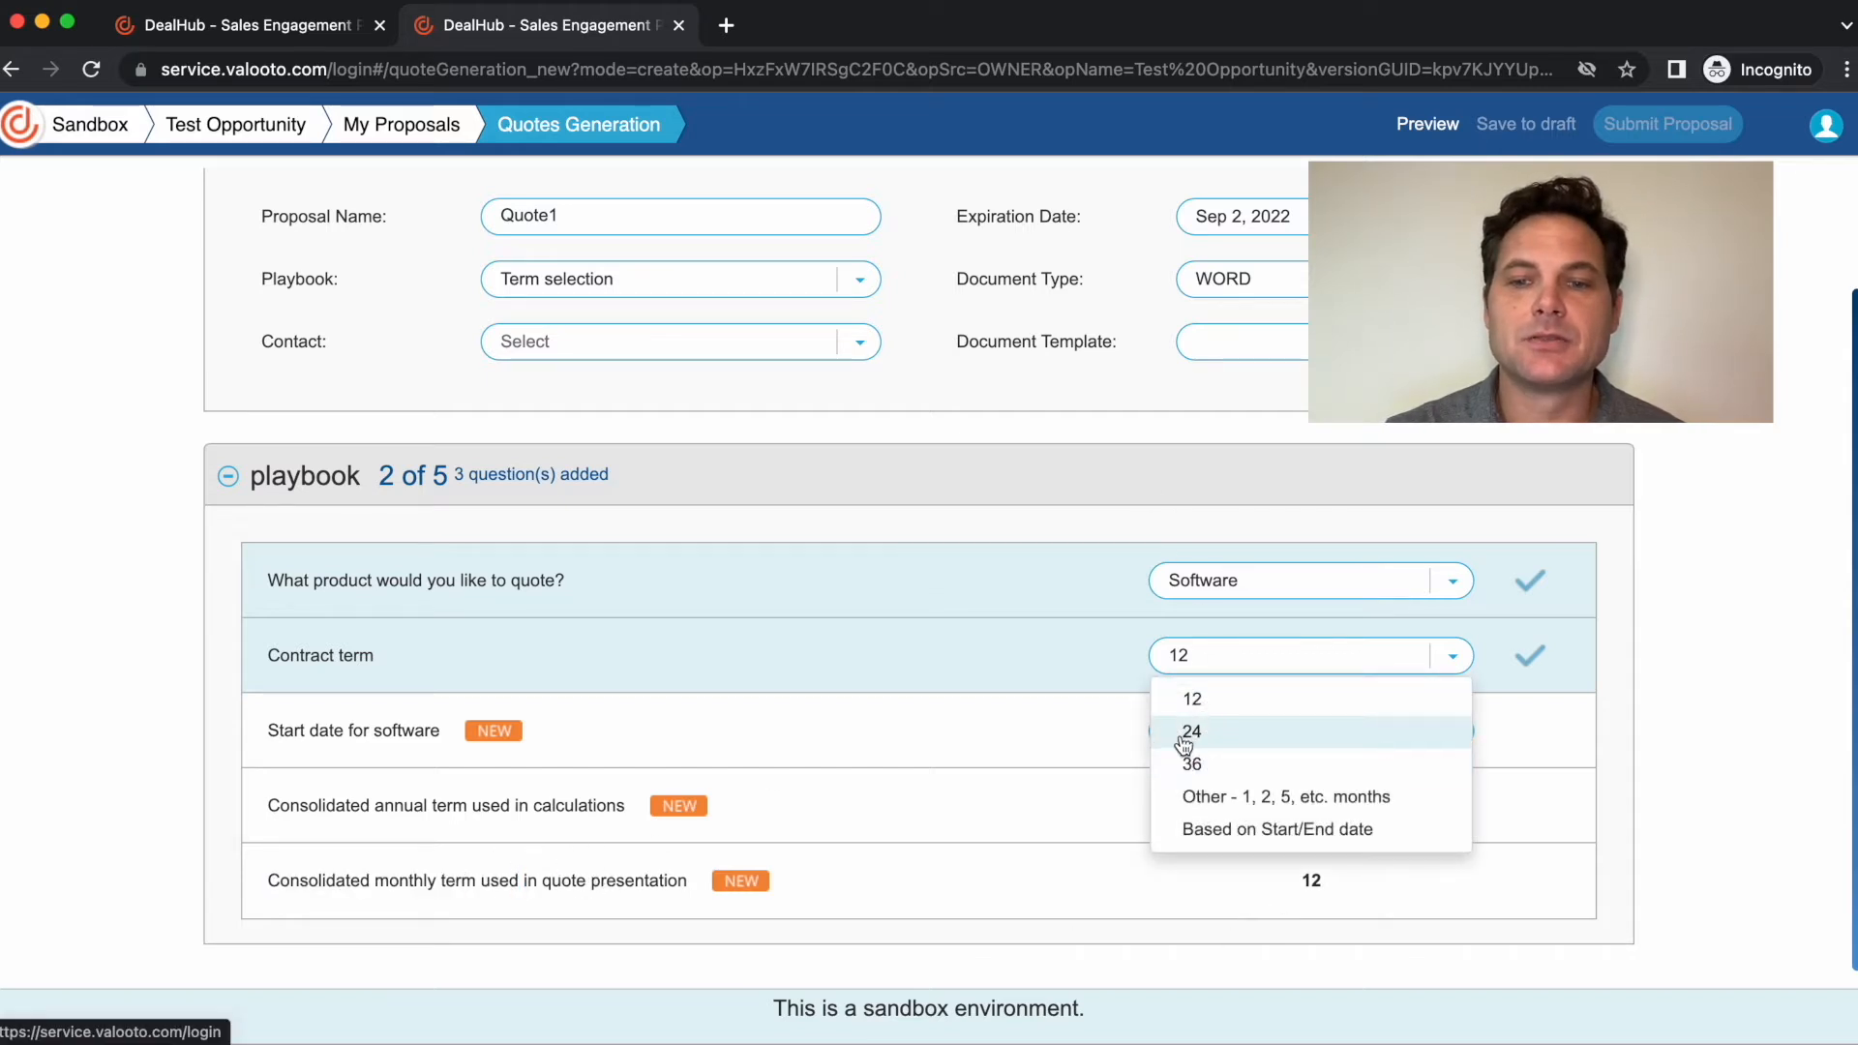
click(1192, 732)
click(1216, 655)
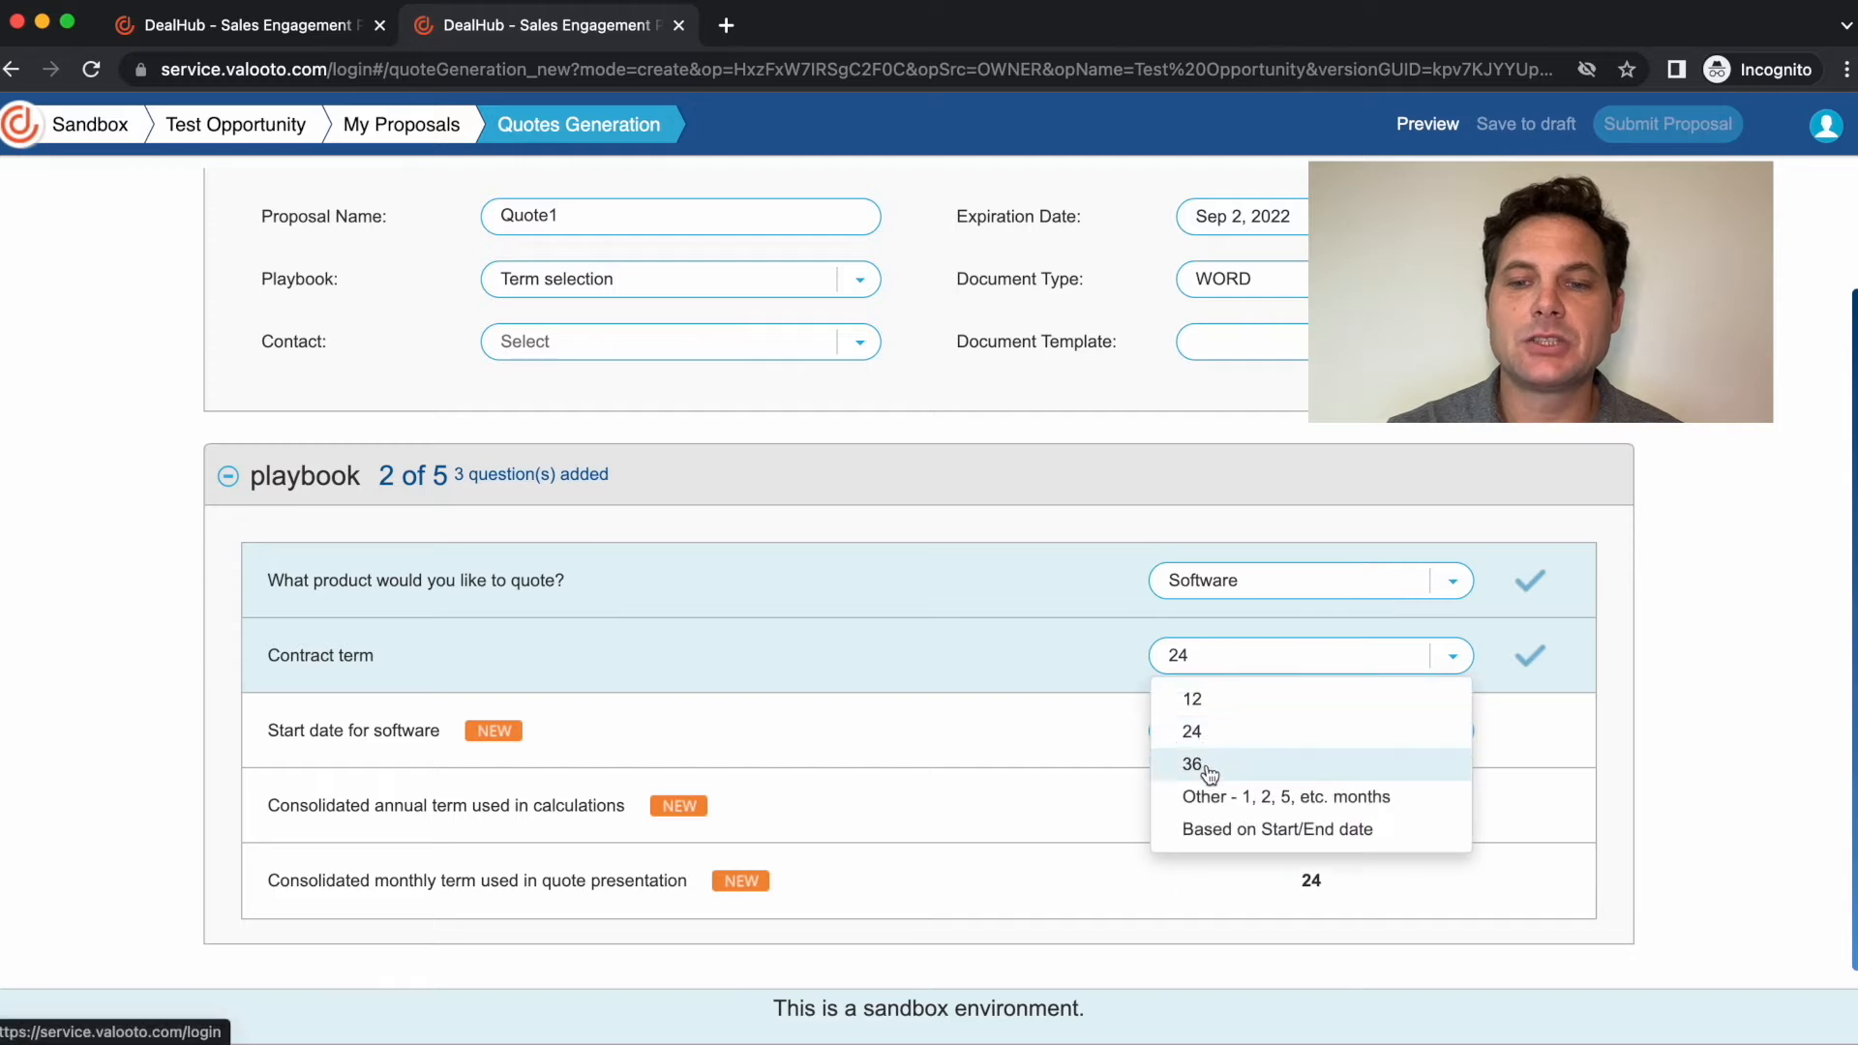
click(1193, 765)
Set the contract term to "Other - 1, 2, 5, etc. months" with a custom contract term of 6.
click(1239, 663)
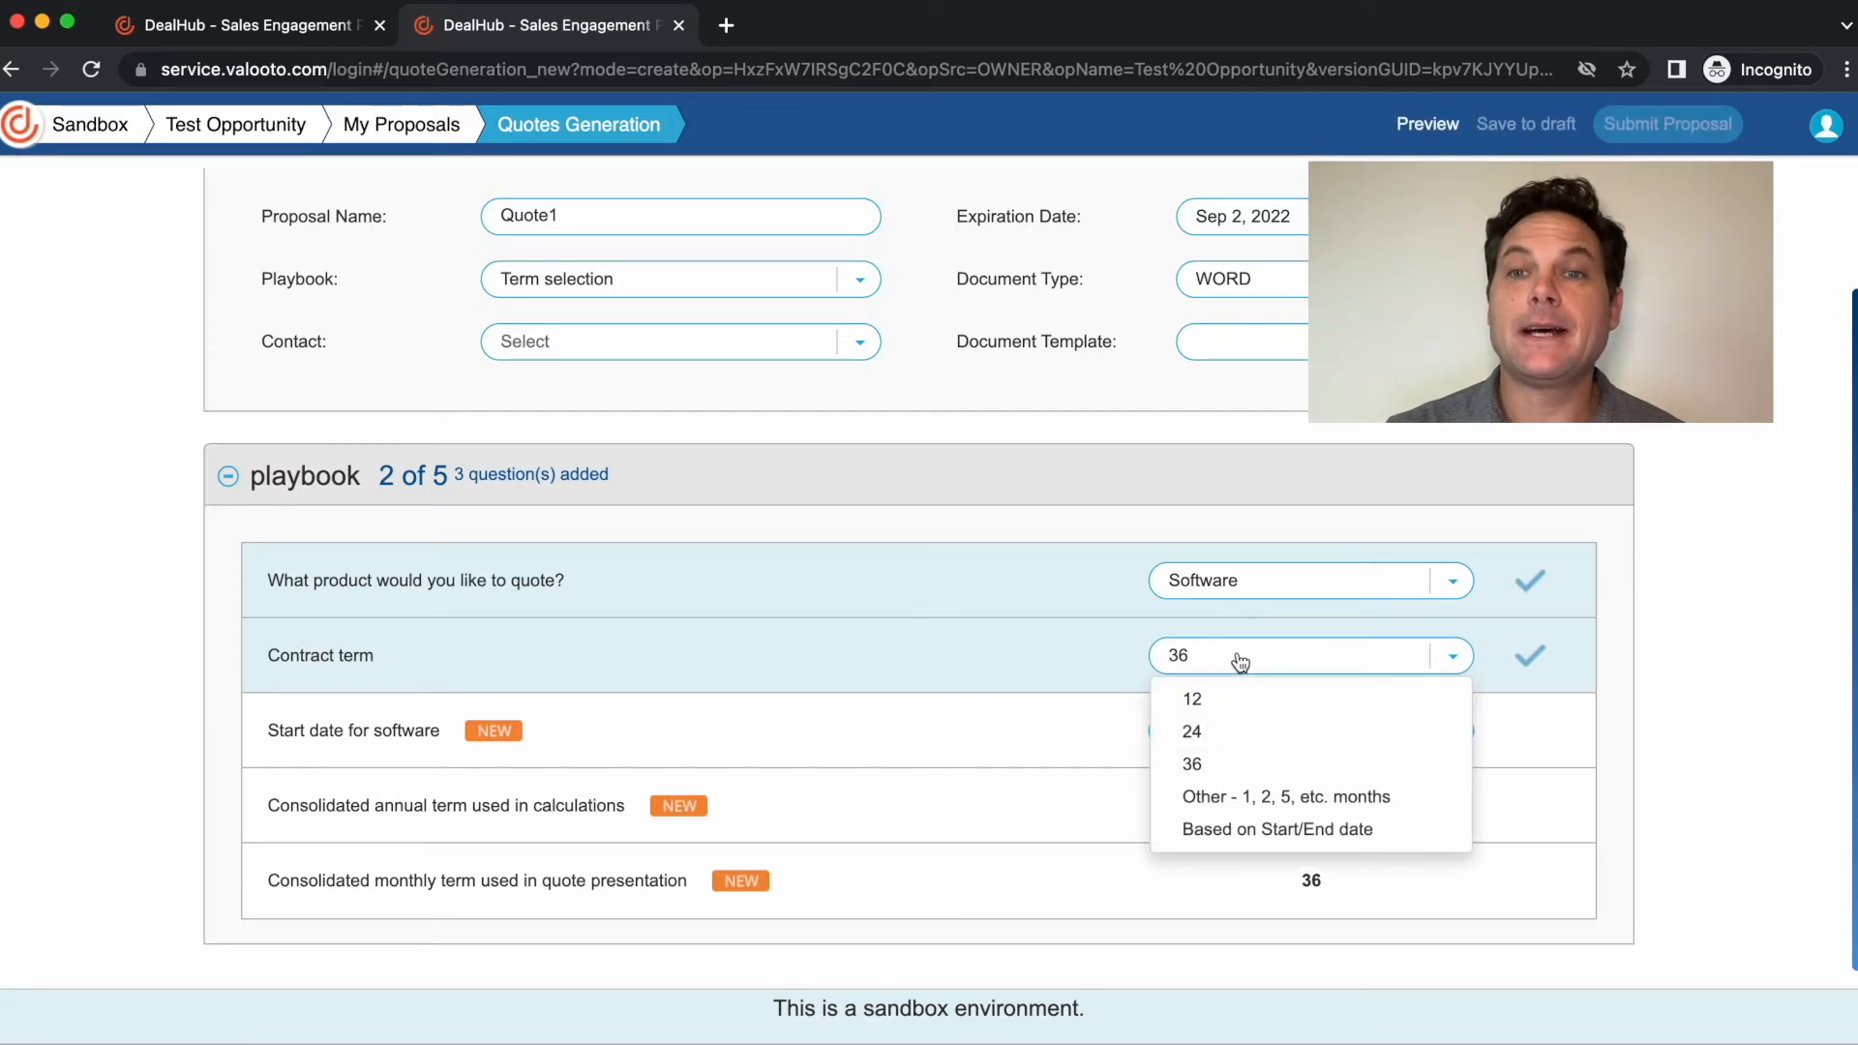
click(1266, 797)
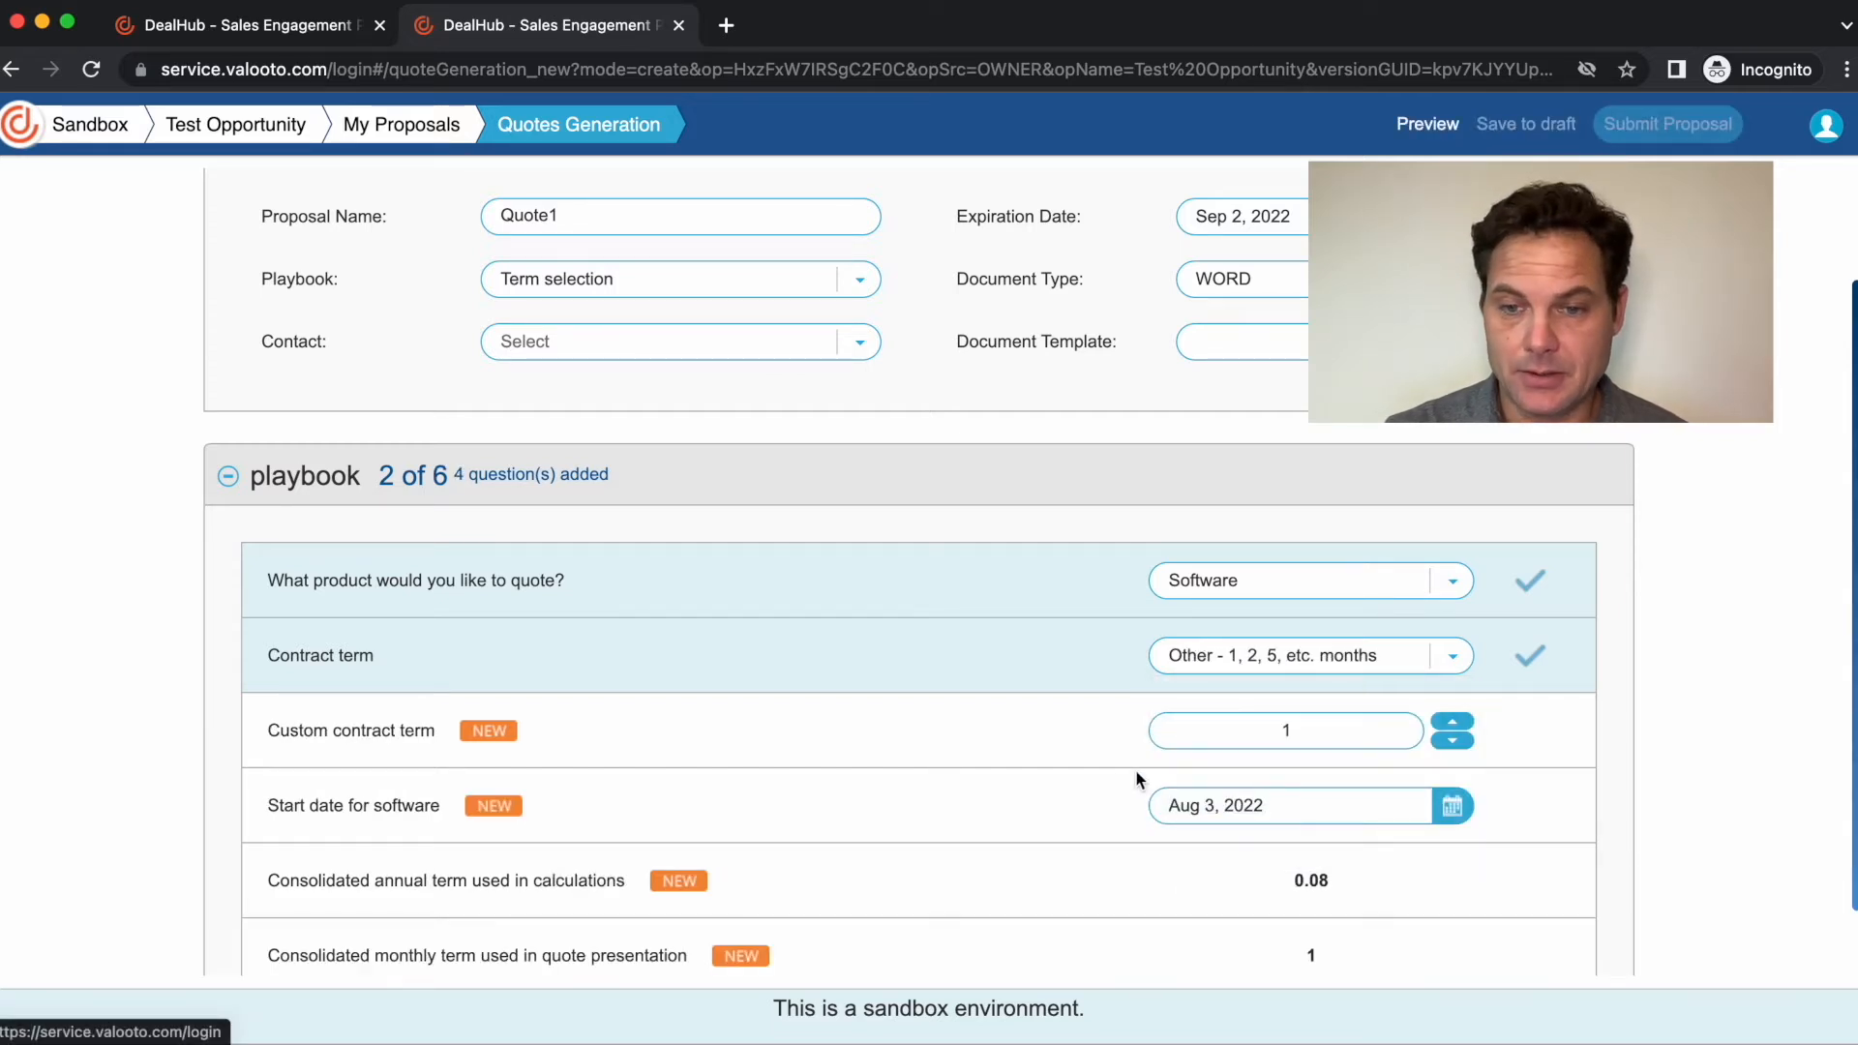
scroll(1100, 788, down, 2)
click(1455, 651)
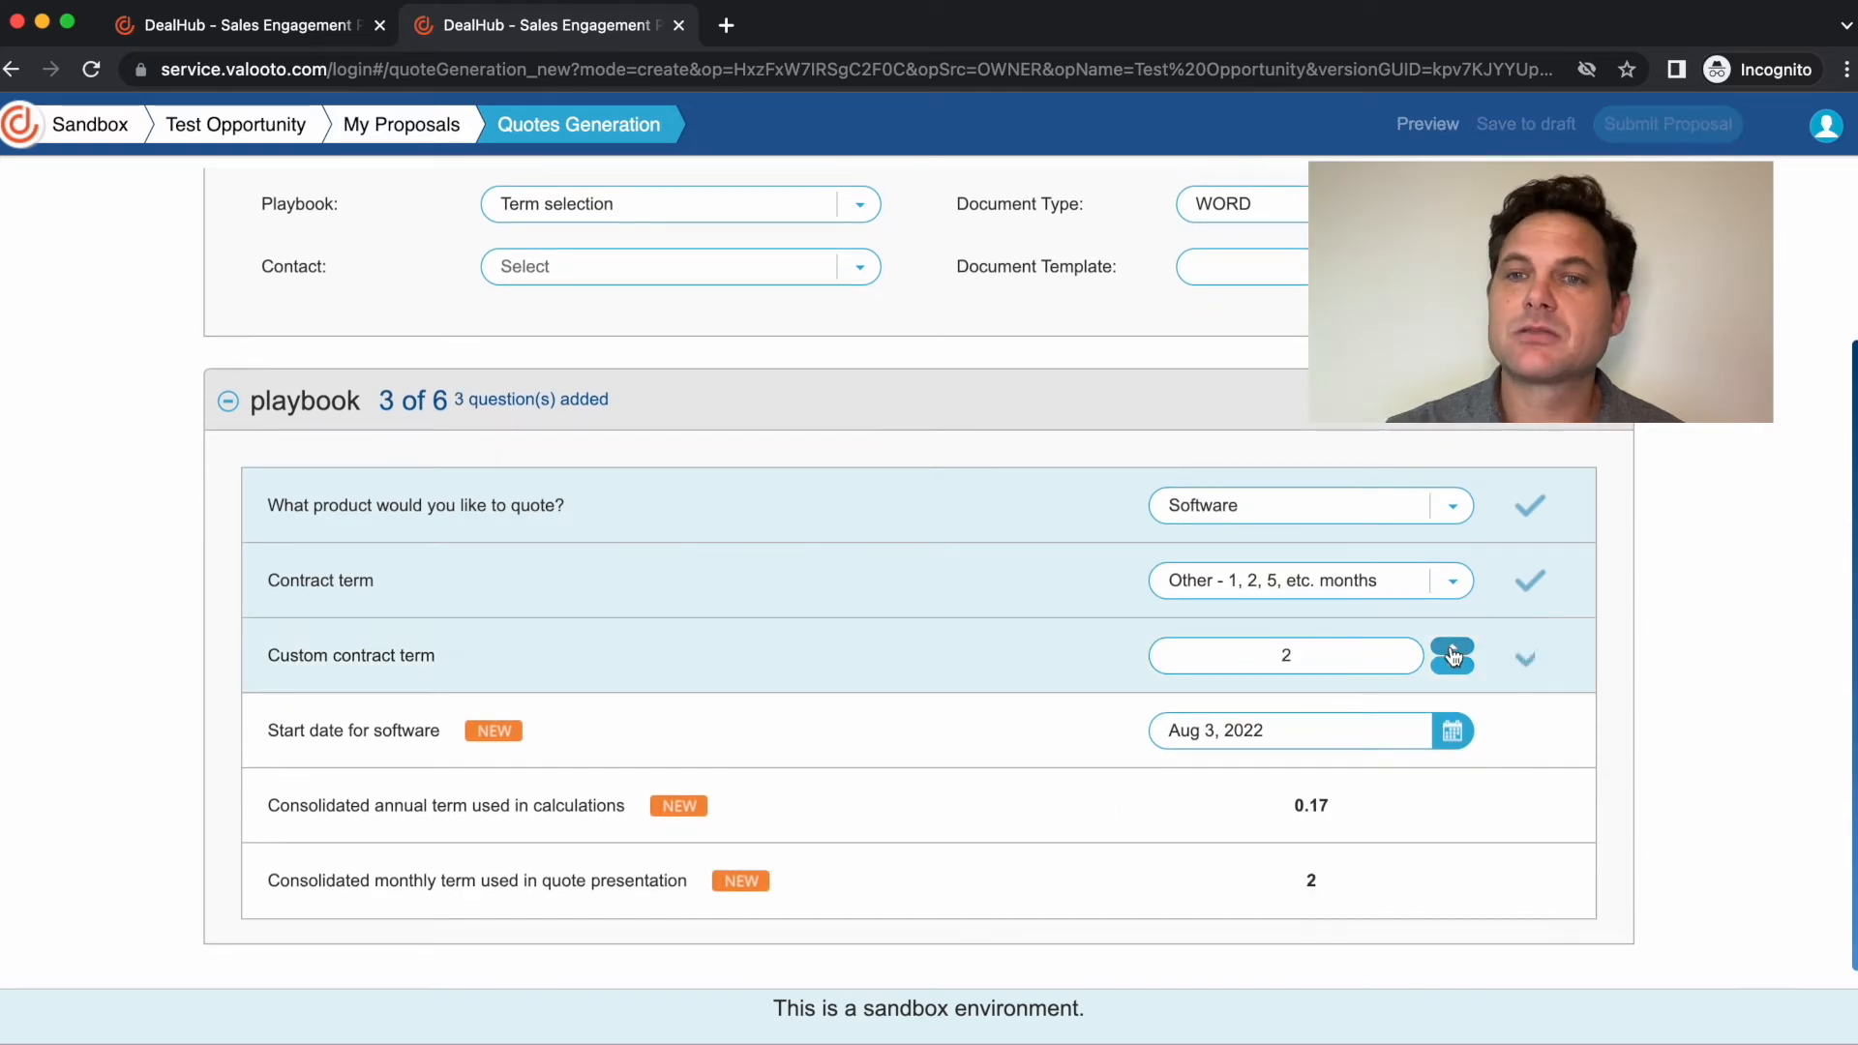
click(1455, 650)
click(1453, 647)
click(1453, 647)
click(1453, 647)
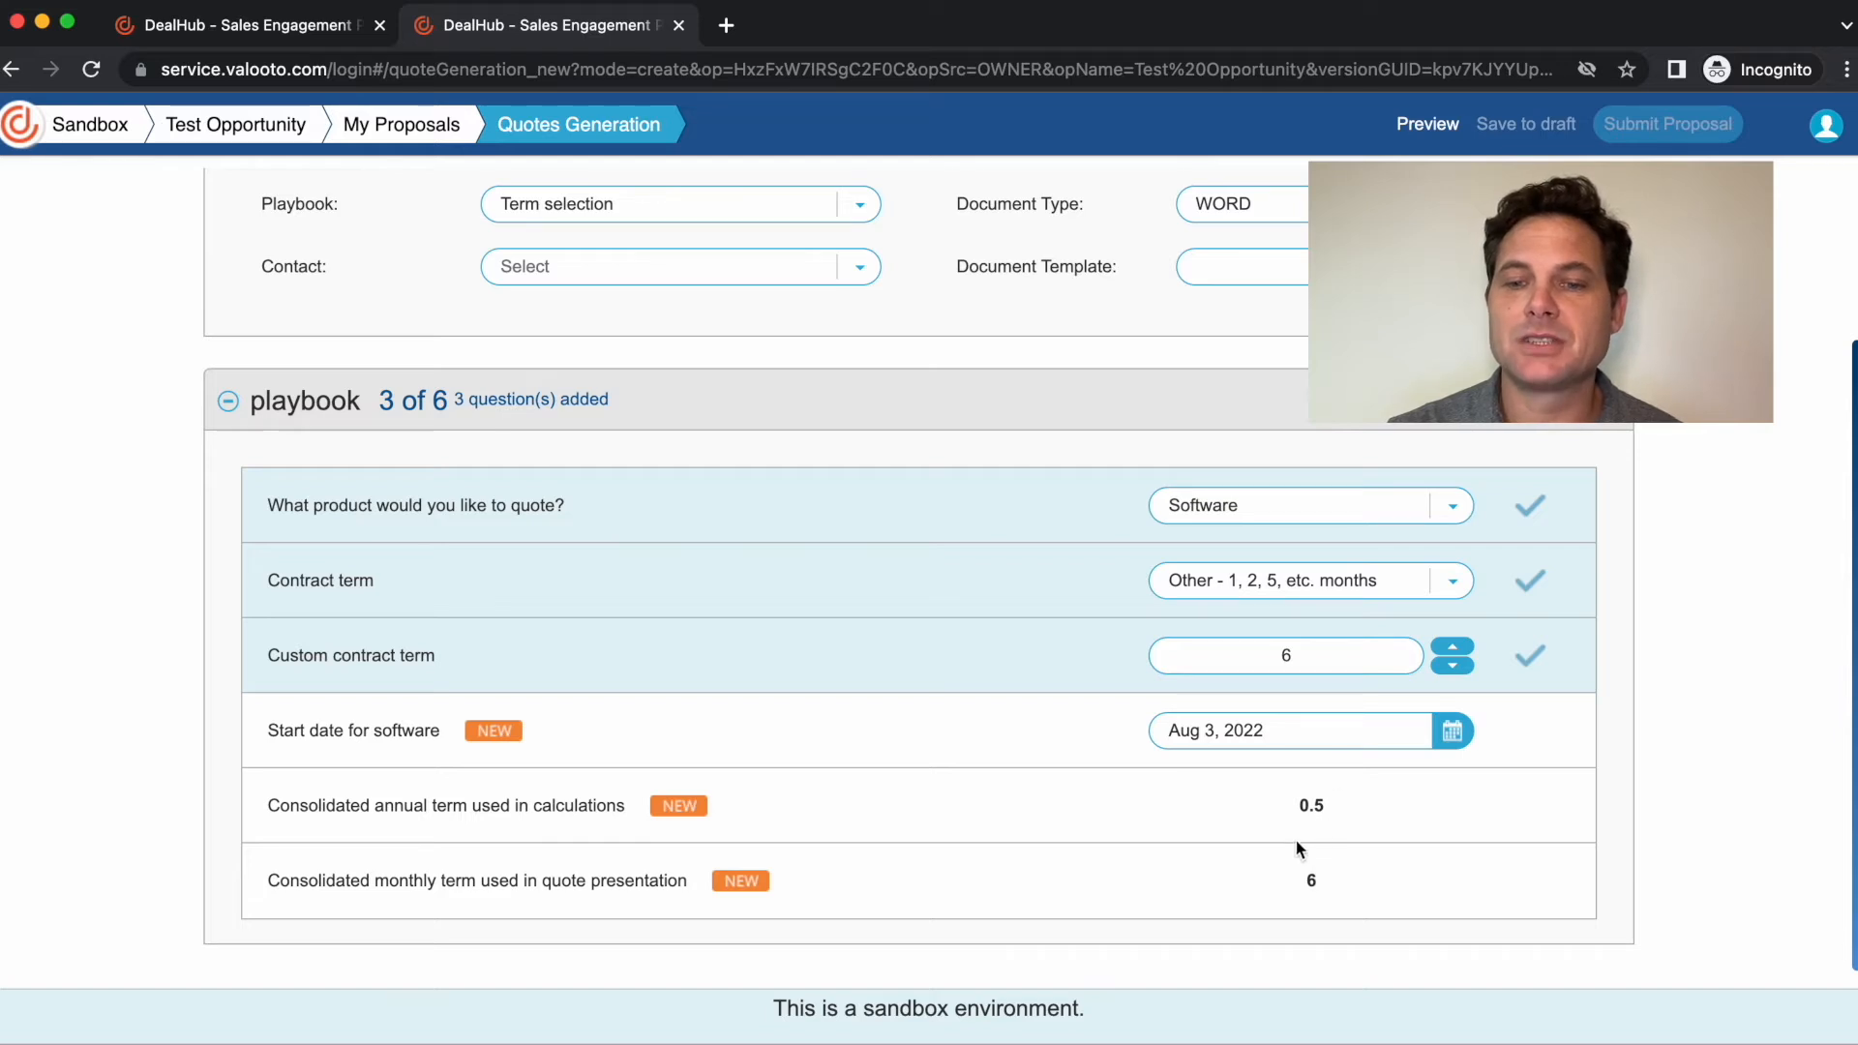
Set the contract term to "Based on Start/End date" and choose Nov 18, 2022 as the software end date.
click(1308, 585)
click(1270, 755)
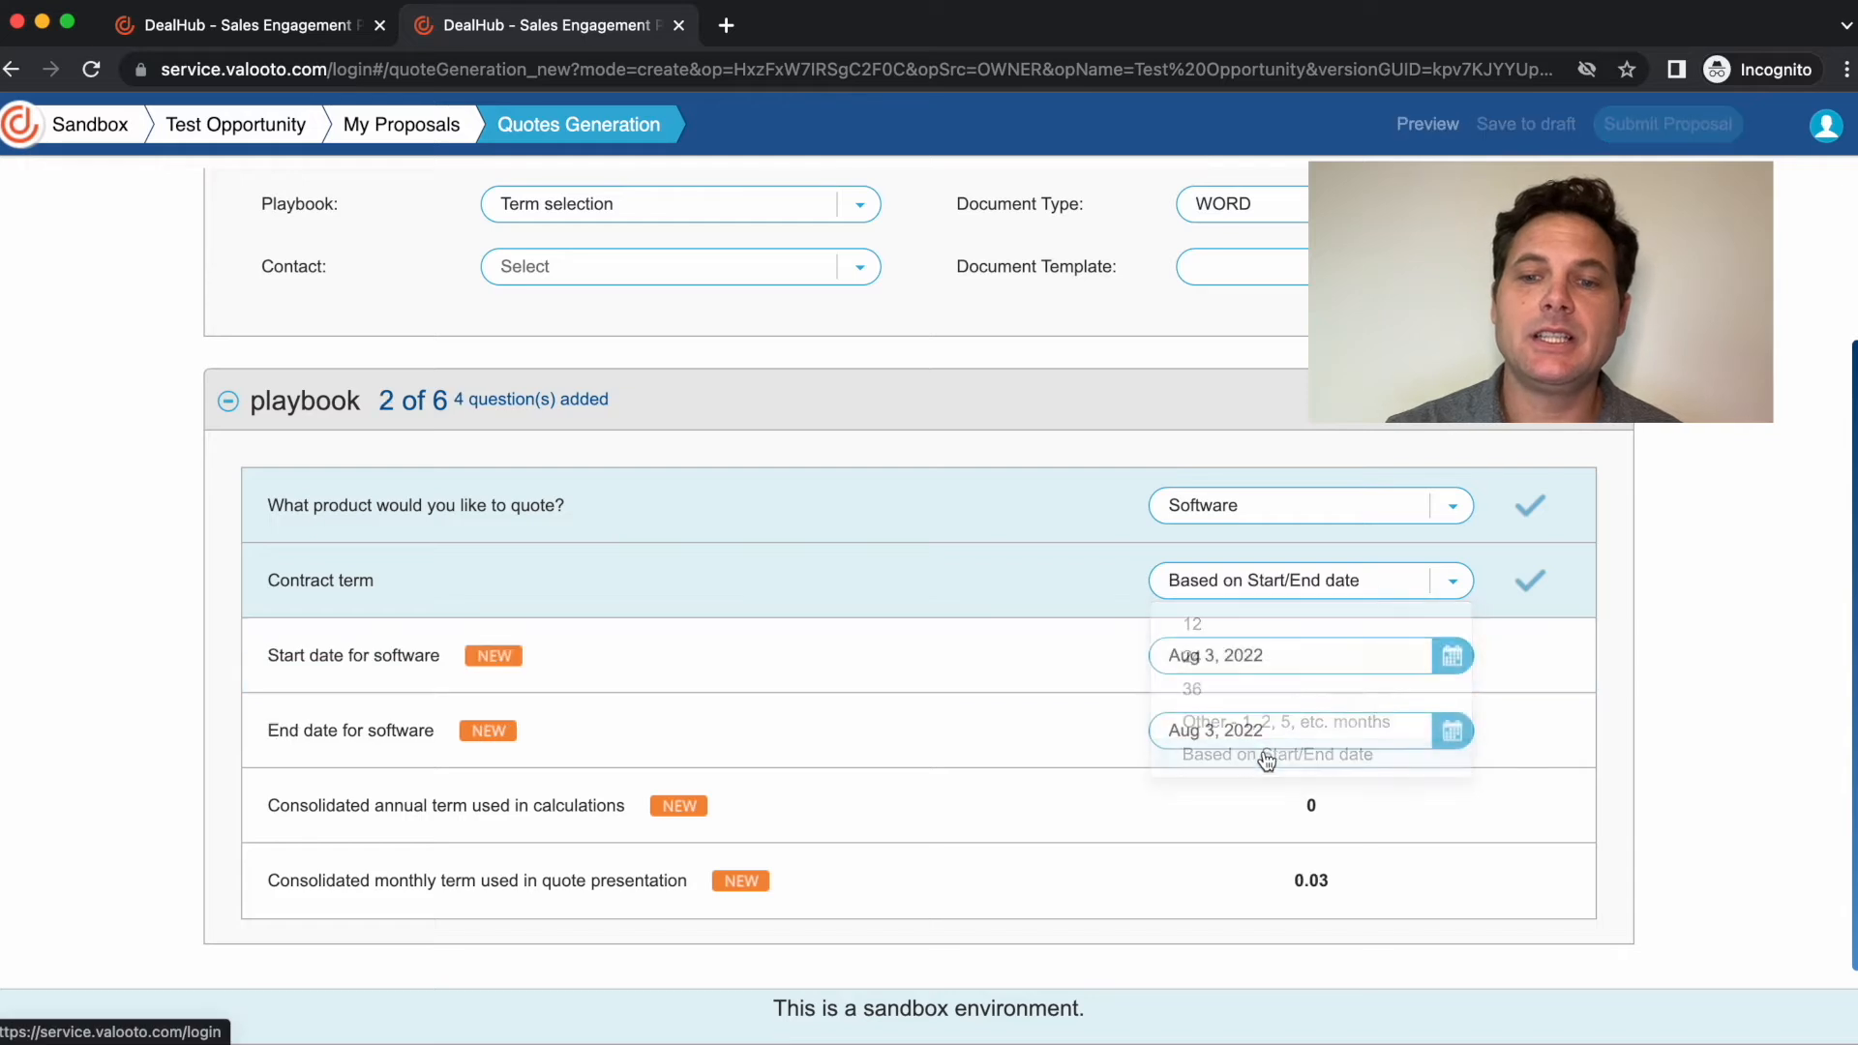
click(1452, 733)
click(1483, 778)
click(1483, 779)
click(1483, 779)
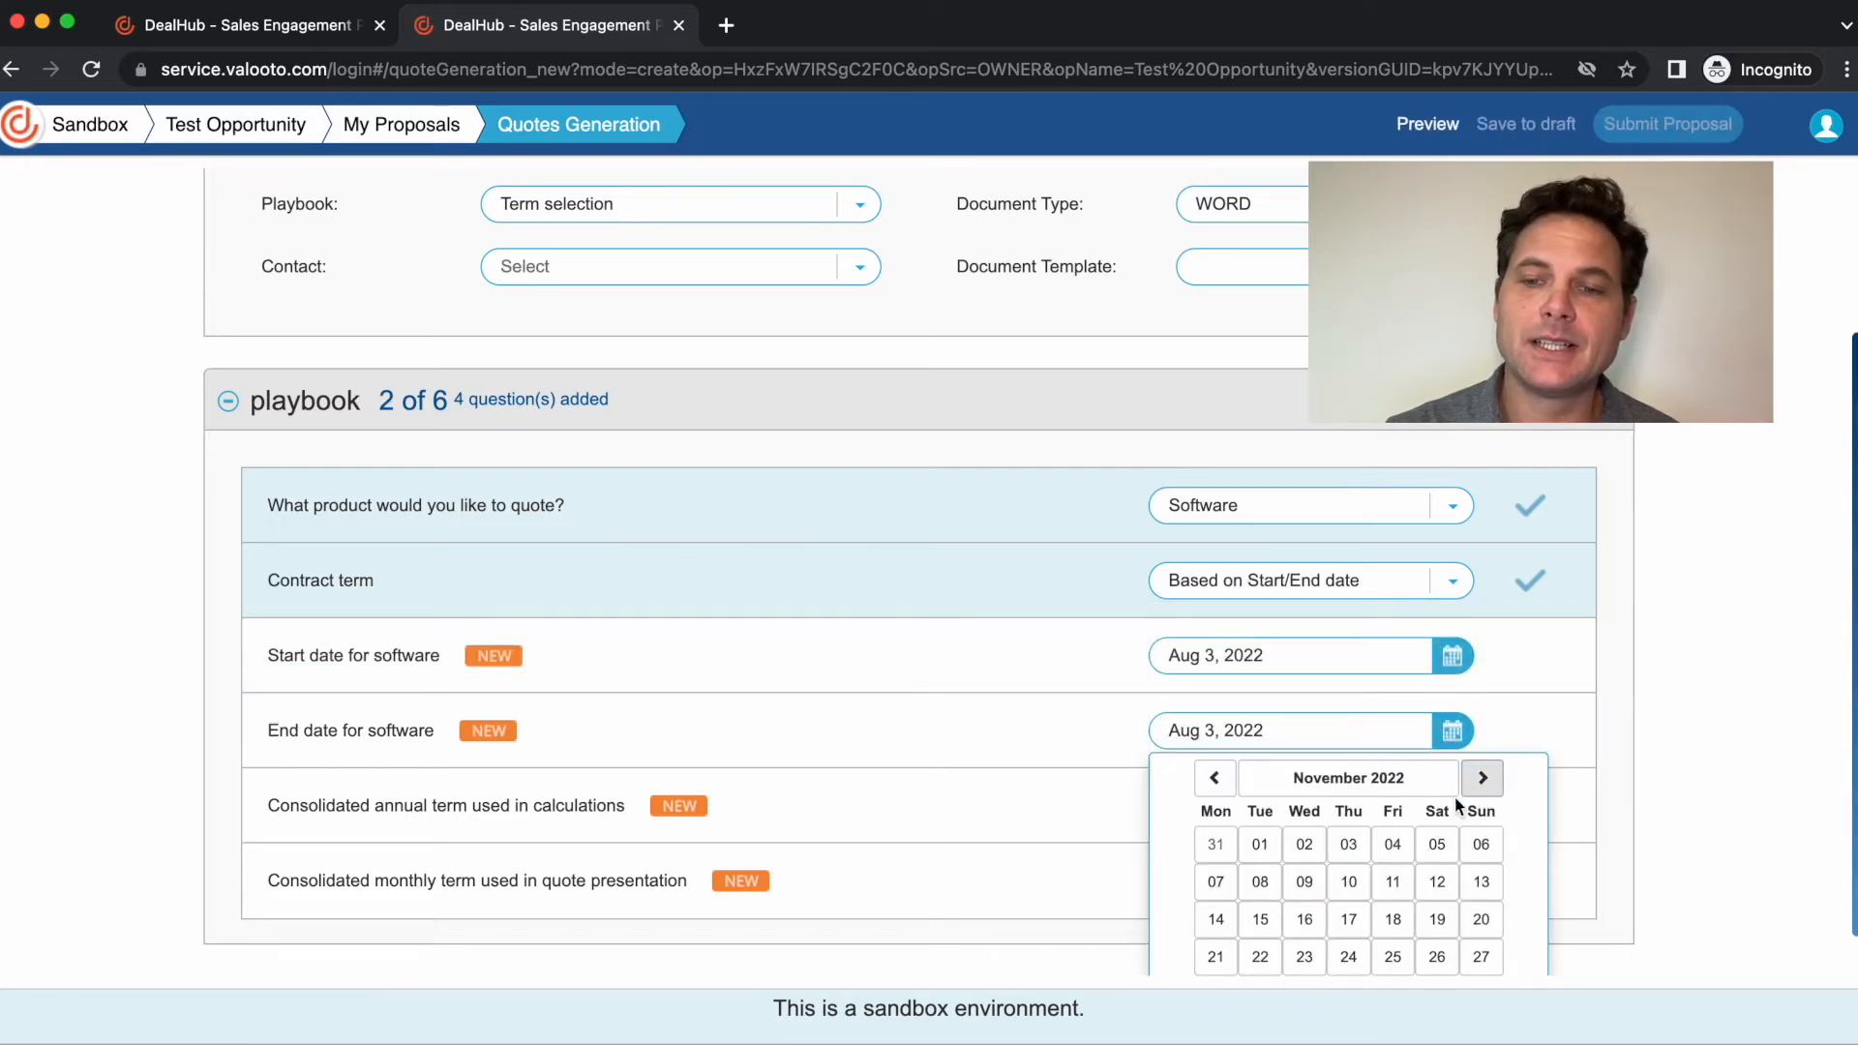
click(1394, 921)
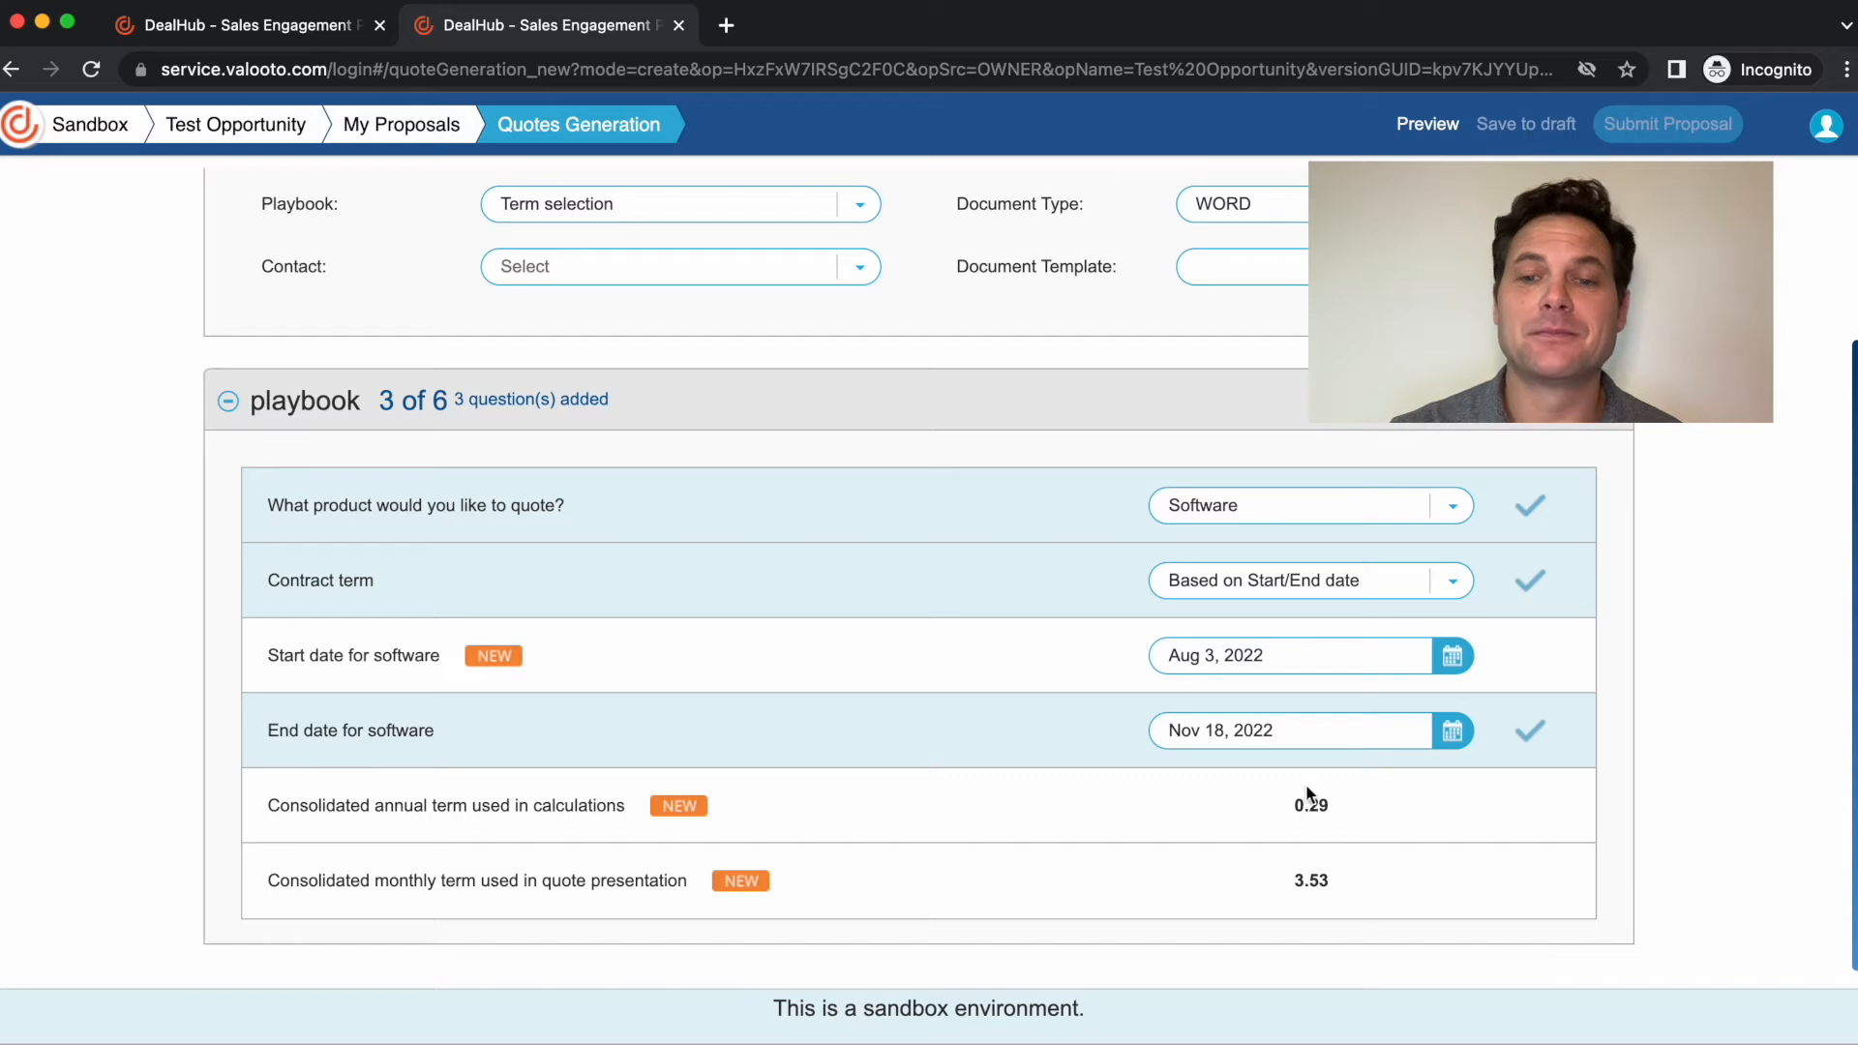
Change the end date for software to Aug 2, 2023.
click(1452, 731)
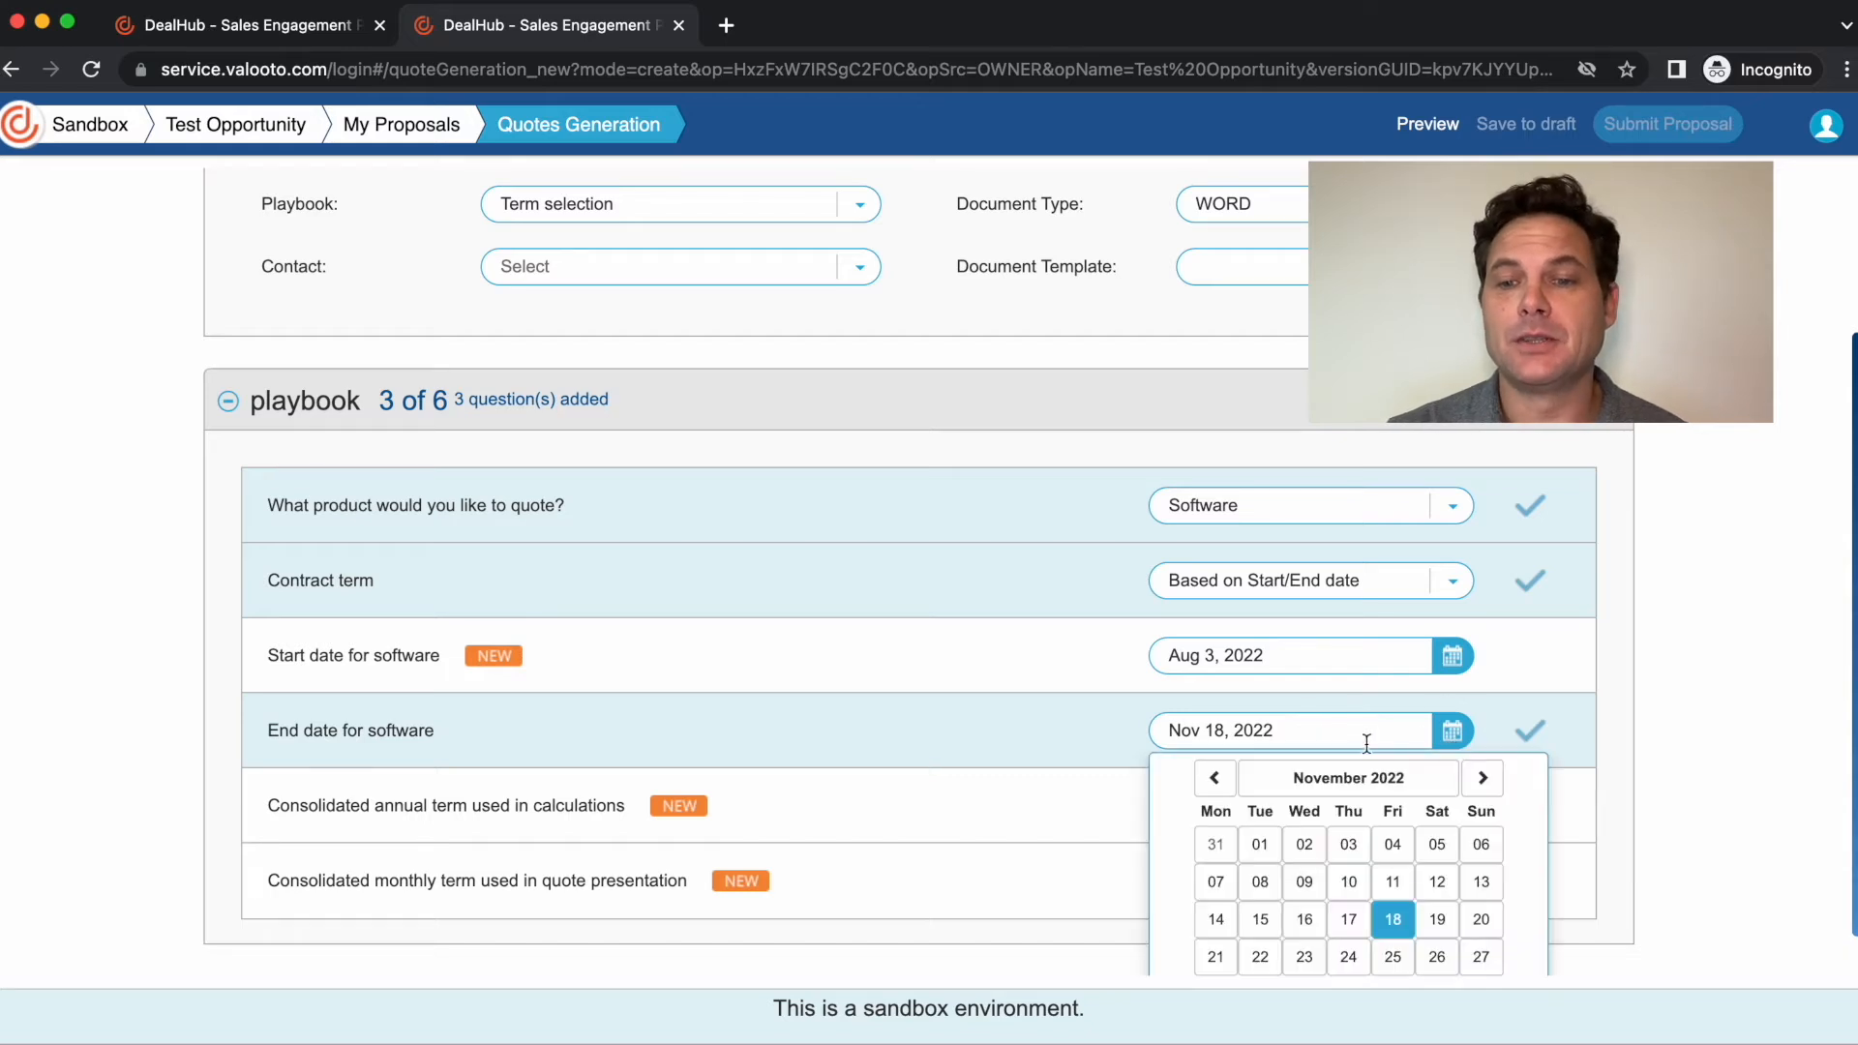
click(1483, 779)
click(1483, 780)
click(1483, 779)
click(1483, 779)
click(1483, 779)
click(1483, 779)
click(1483, 779)
click(1483, 779)
click(1482, 779)
click(1308, 844)
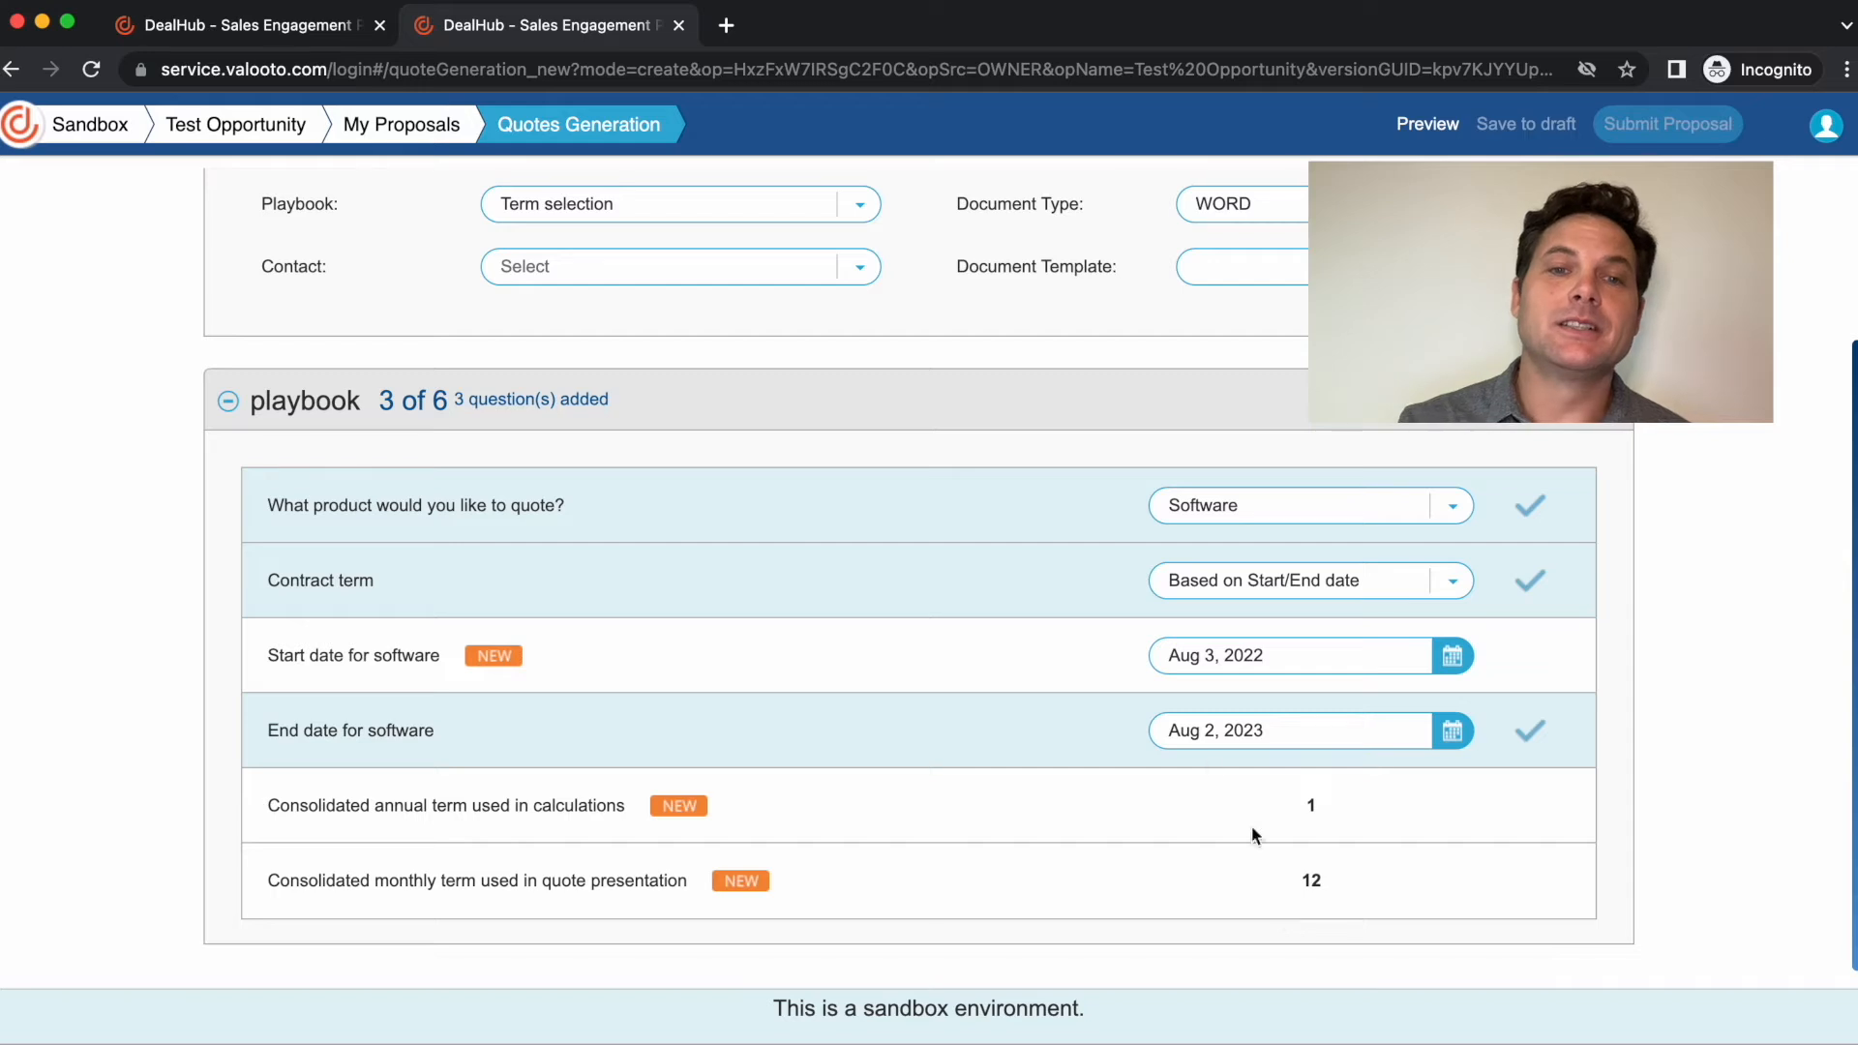
Examine the Term selection playbook's questions, especially the calculated answers for contract terms based on start and end dates.
click(304, 34)
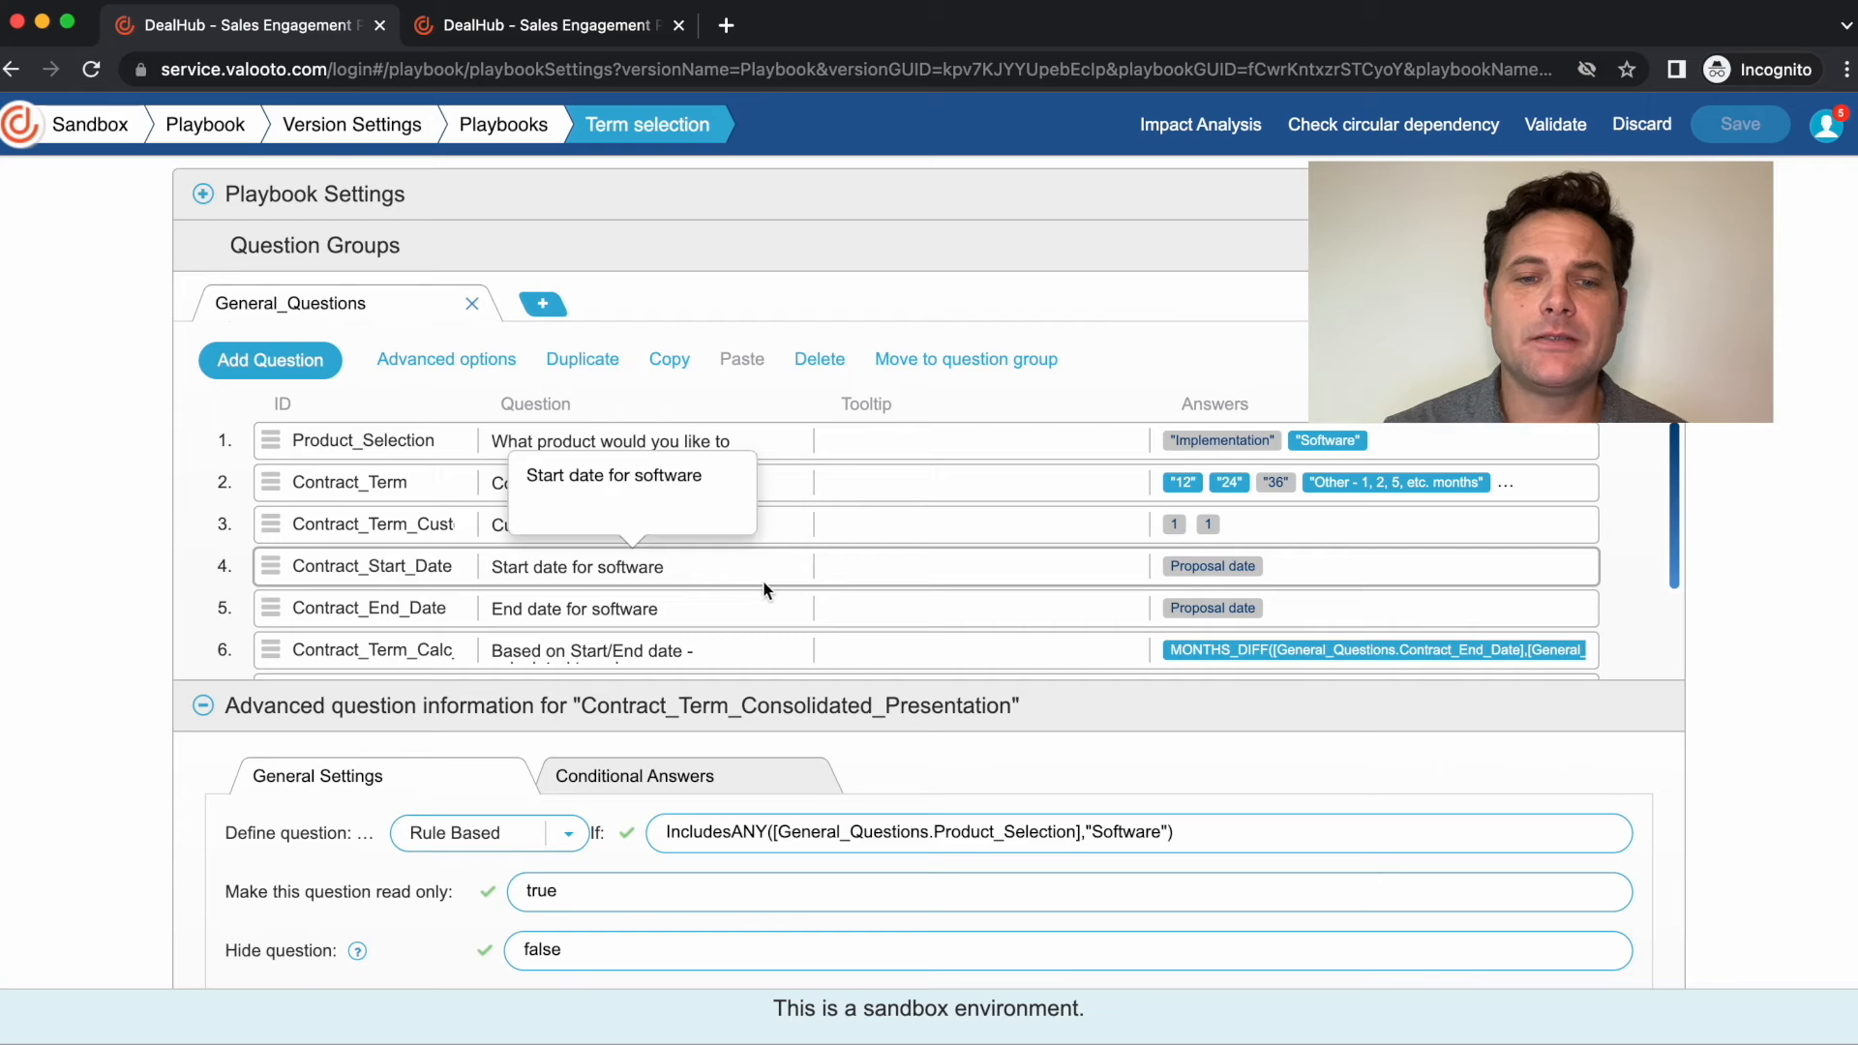
scroll(766, 596, down, 3)
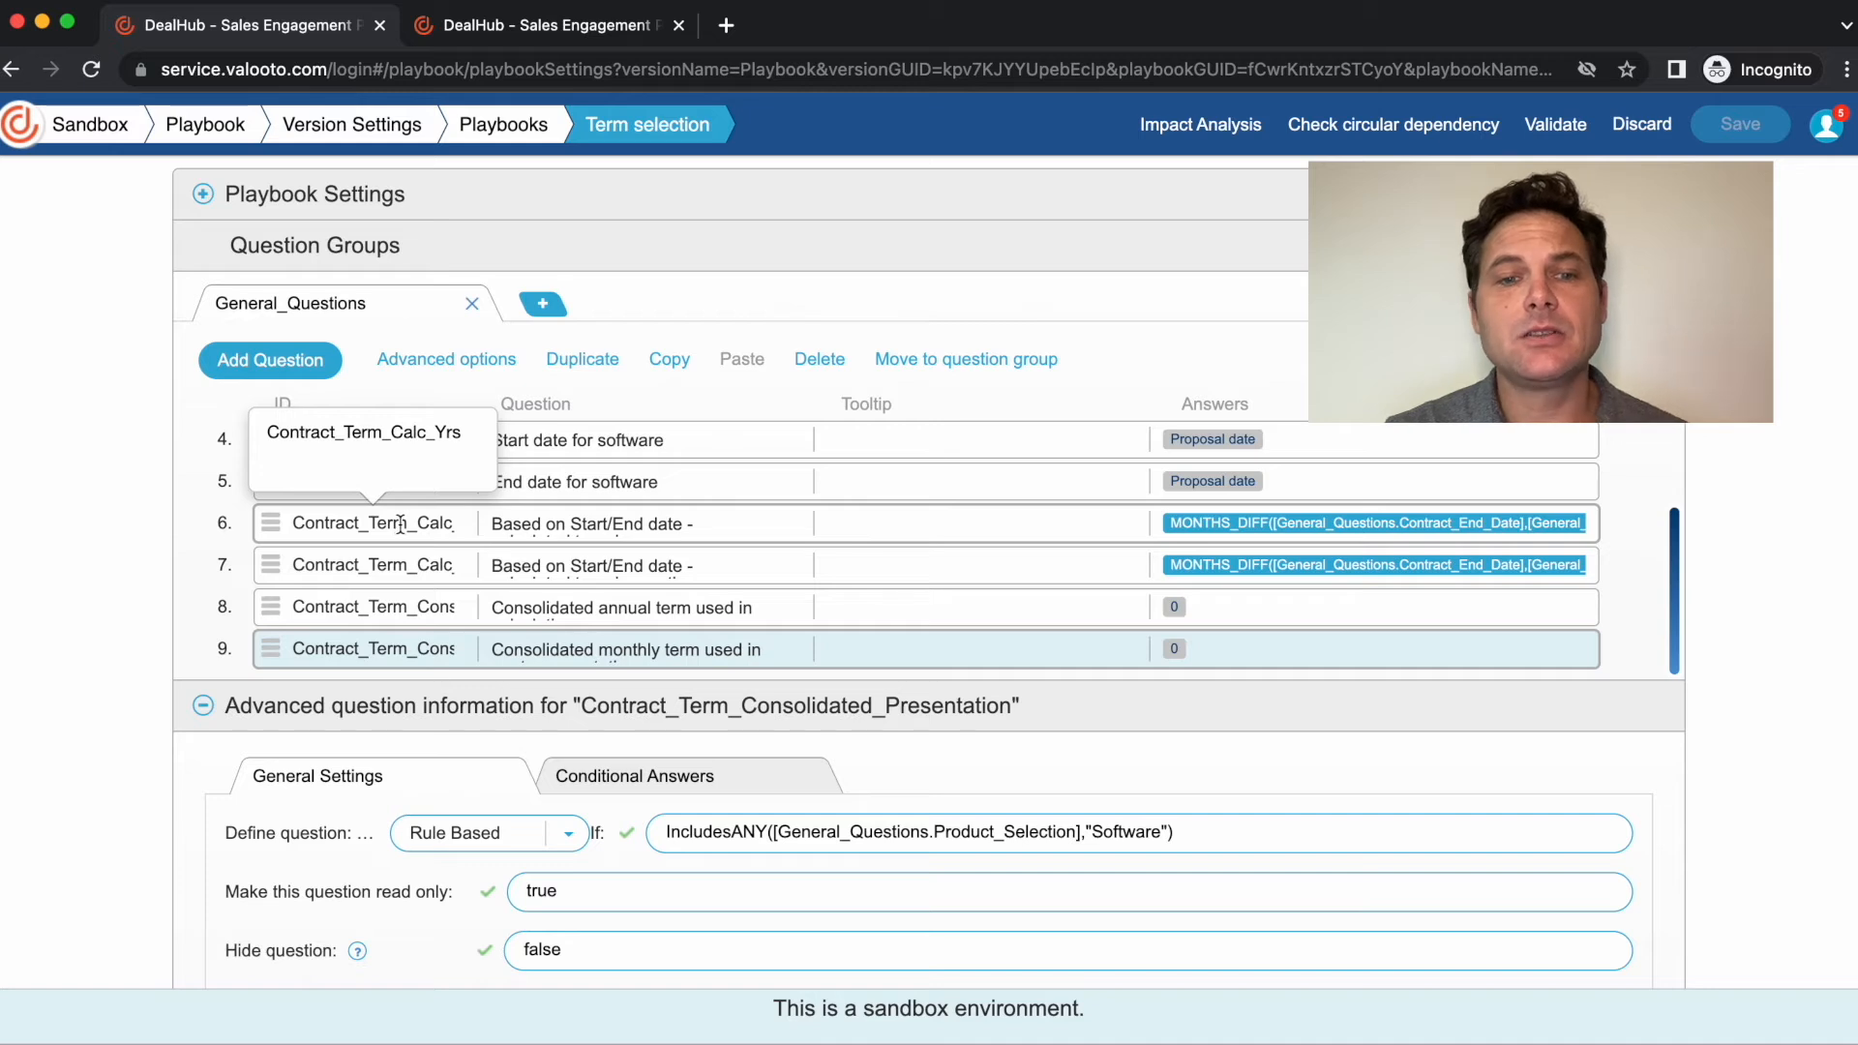
click(532, 27)
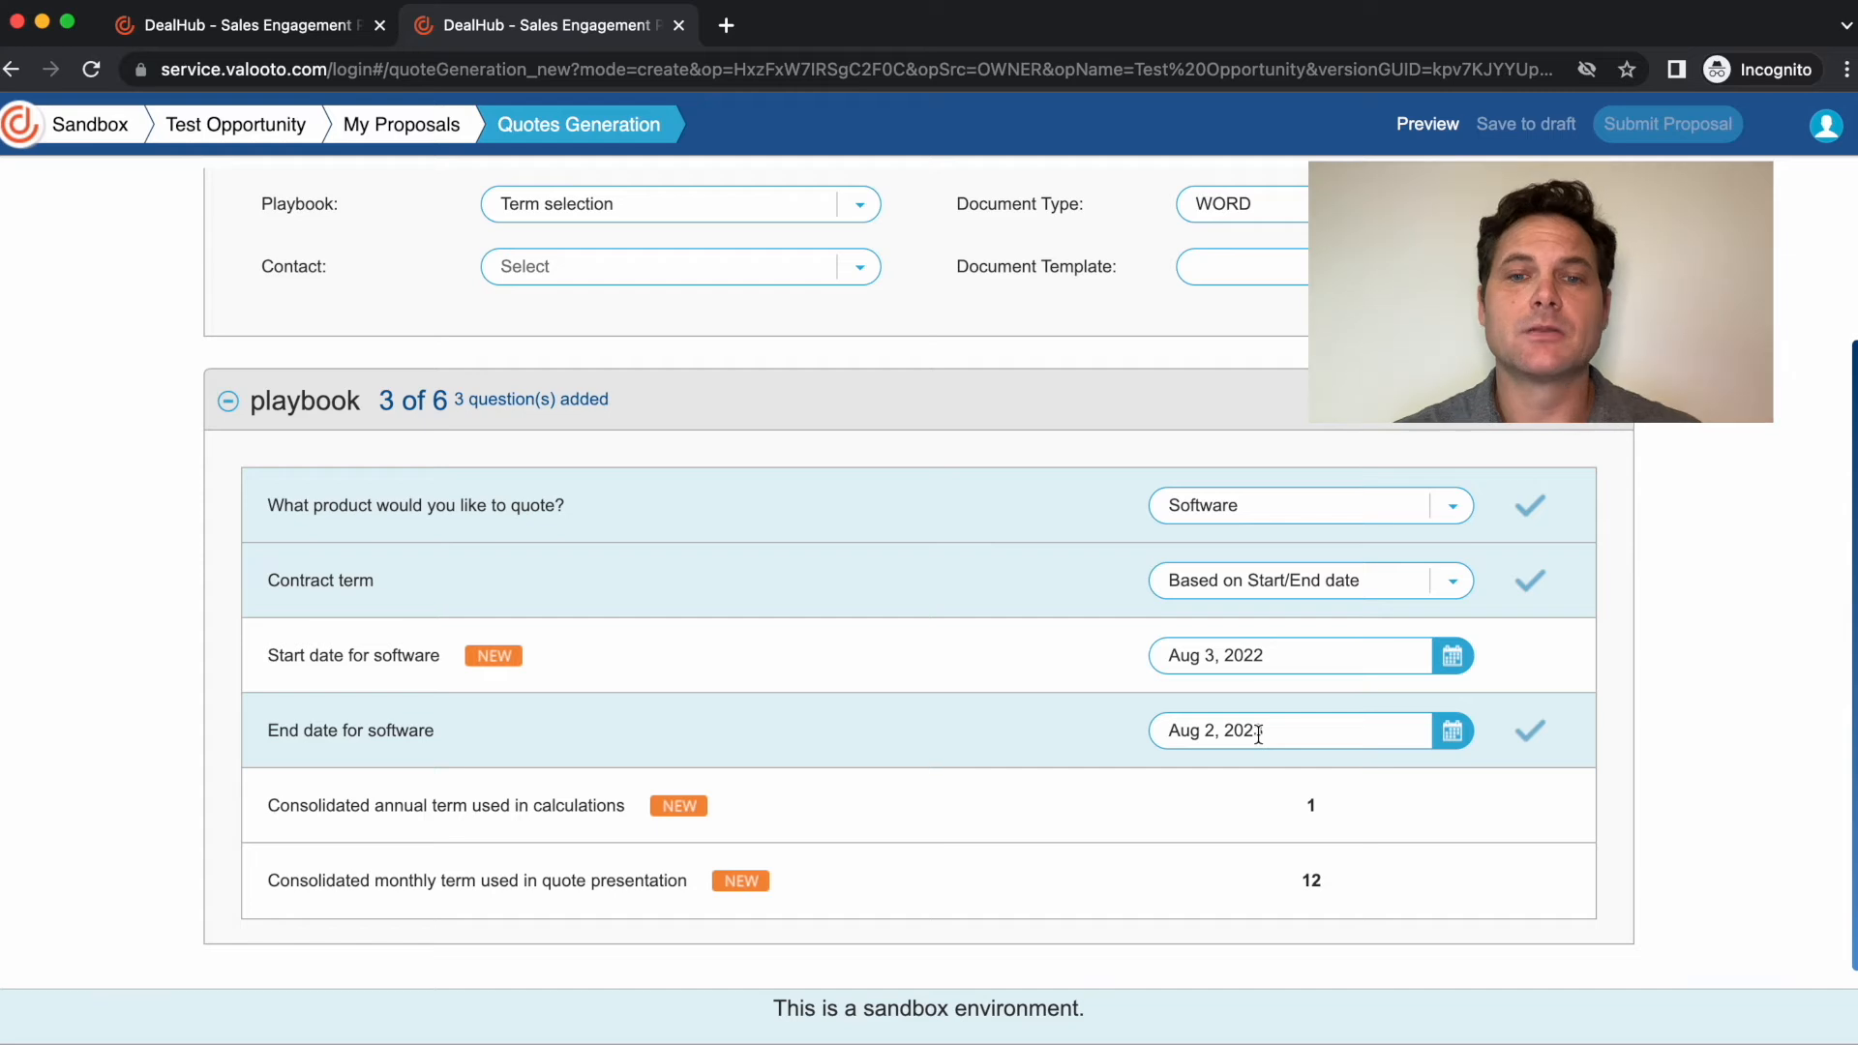
click(203, 23)
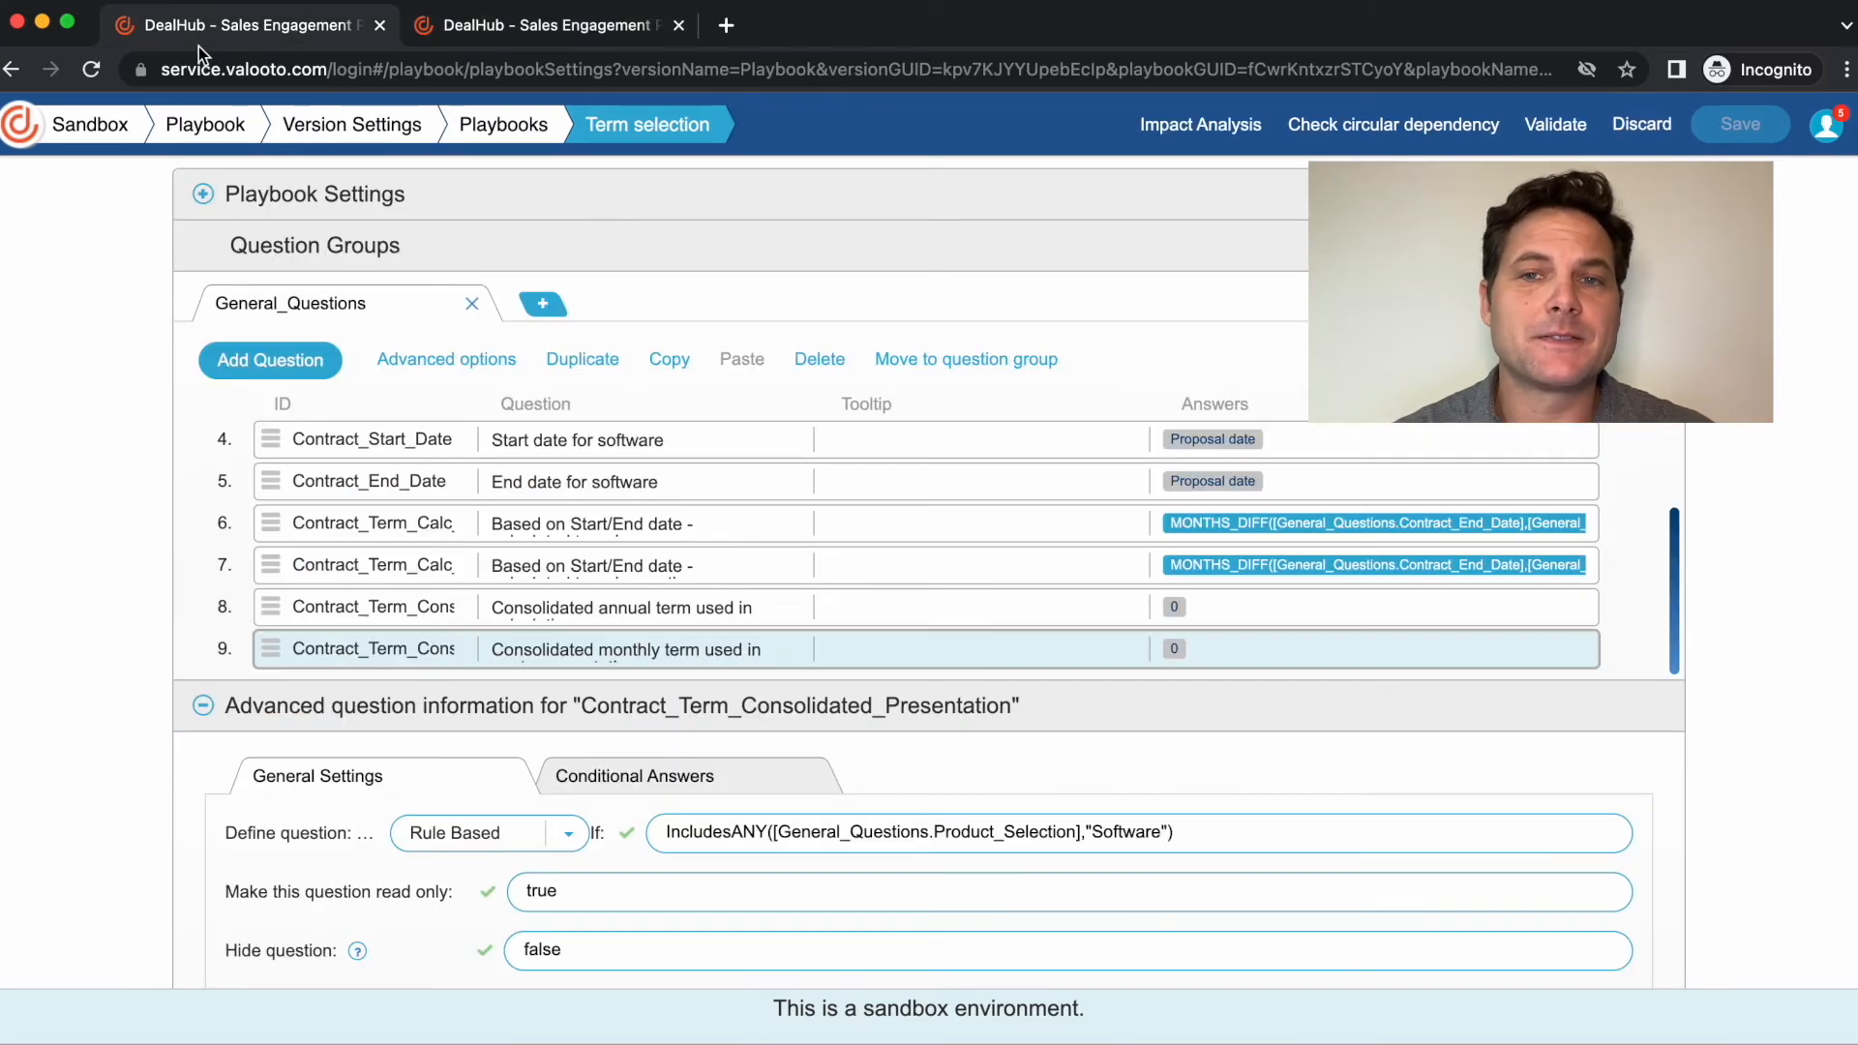
mouse_move(1202, 533)
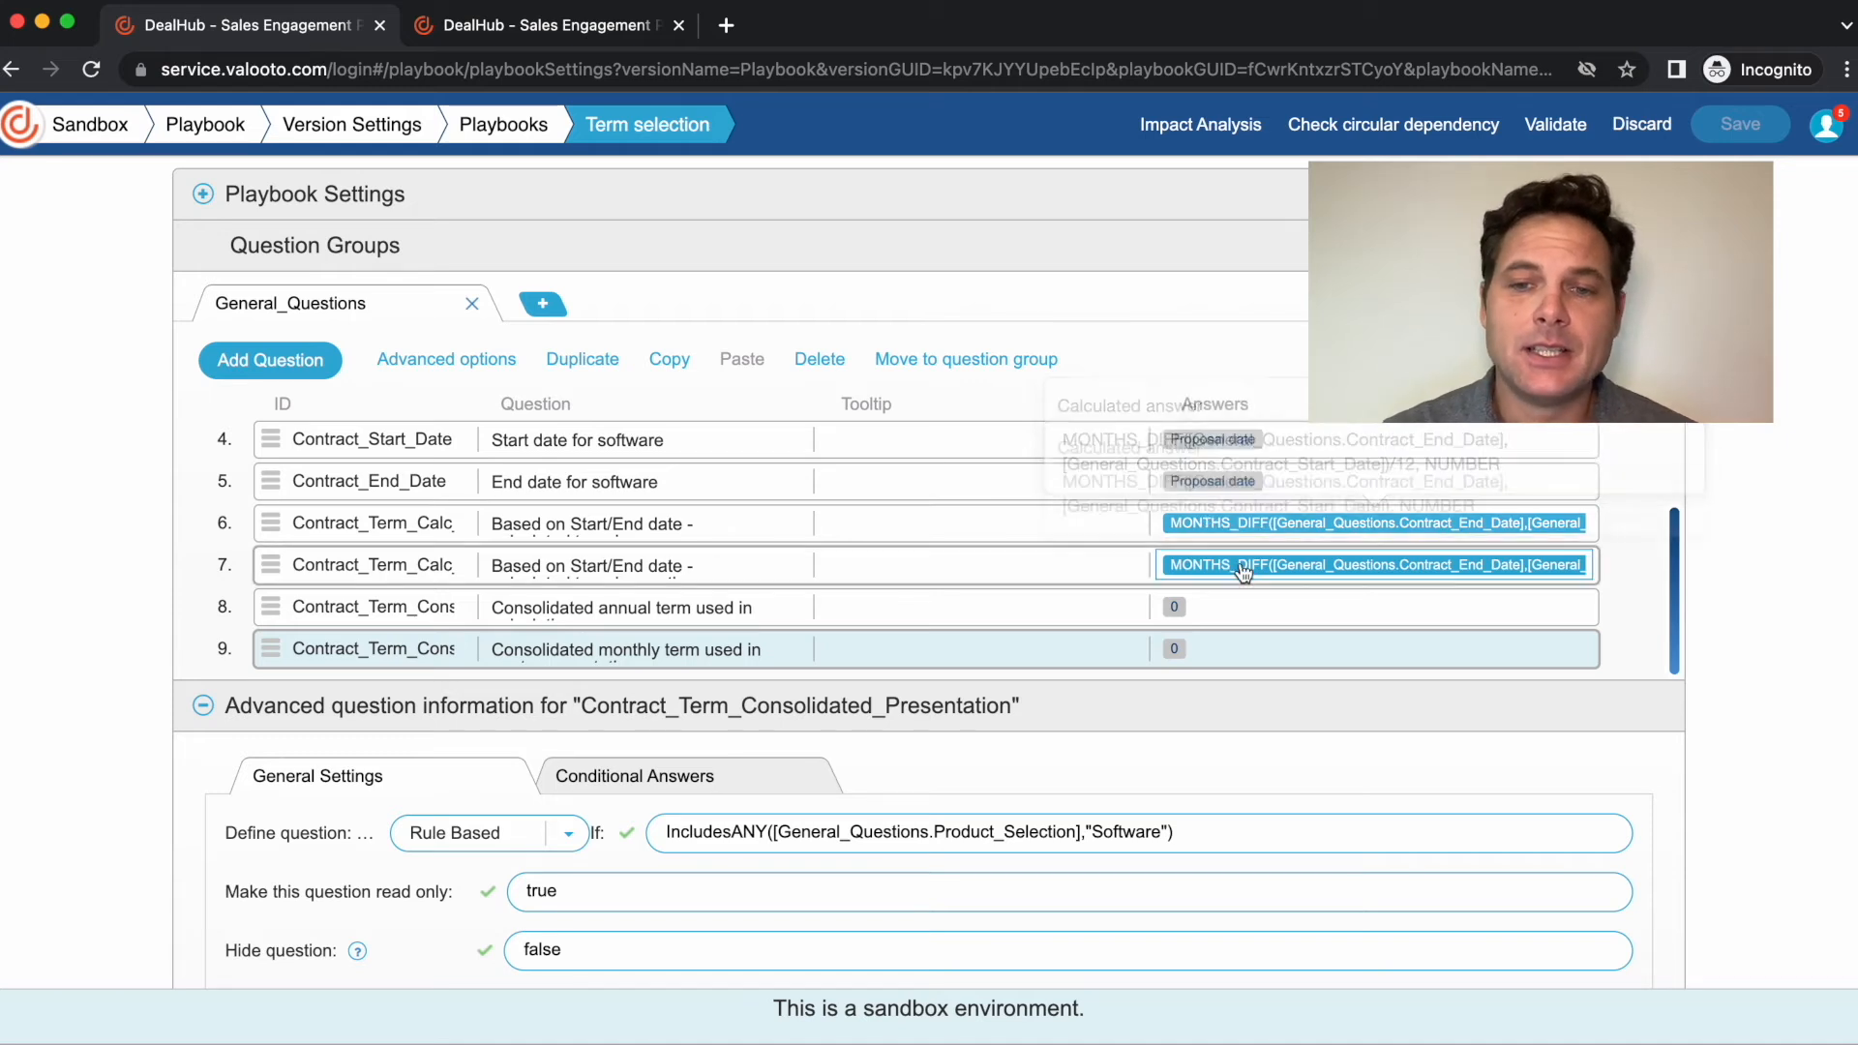
mouse_move(1245, 573)
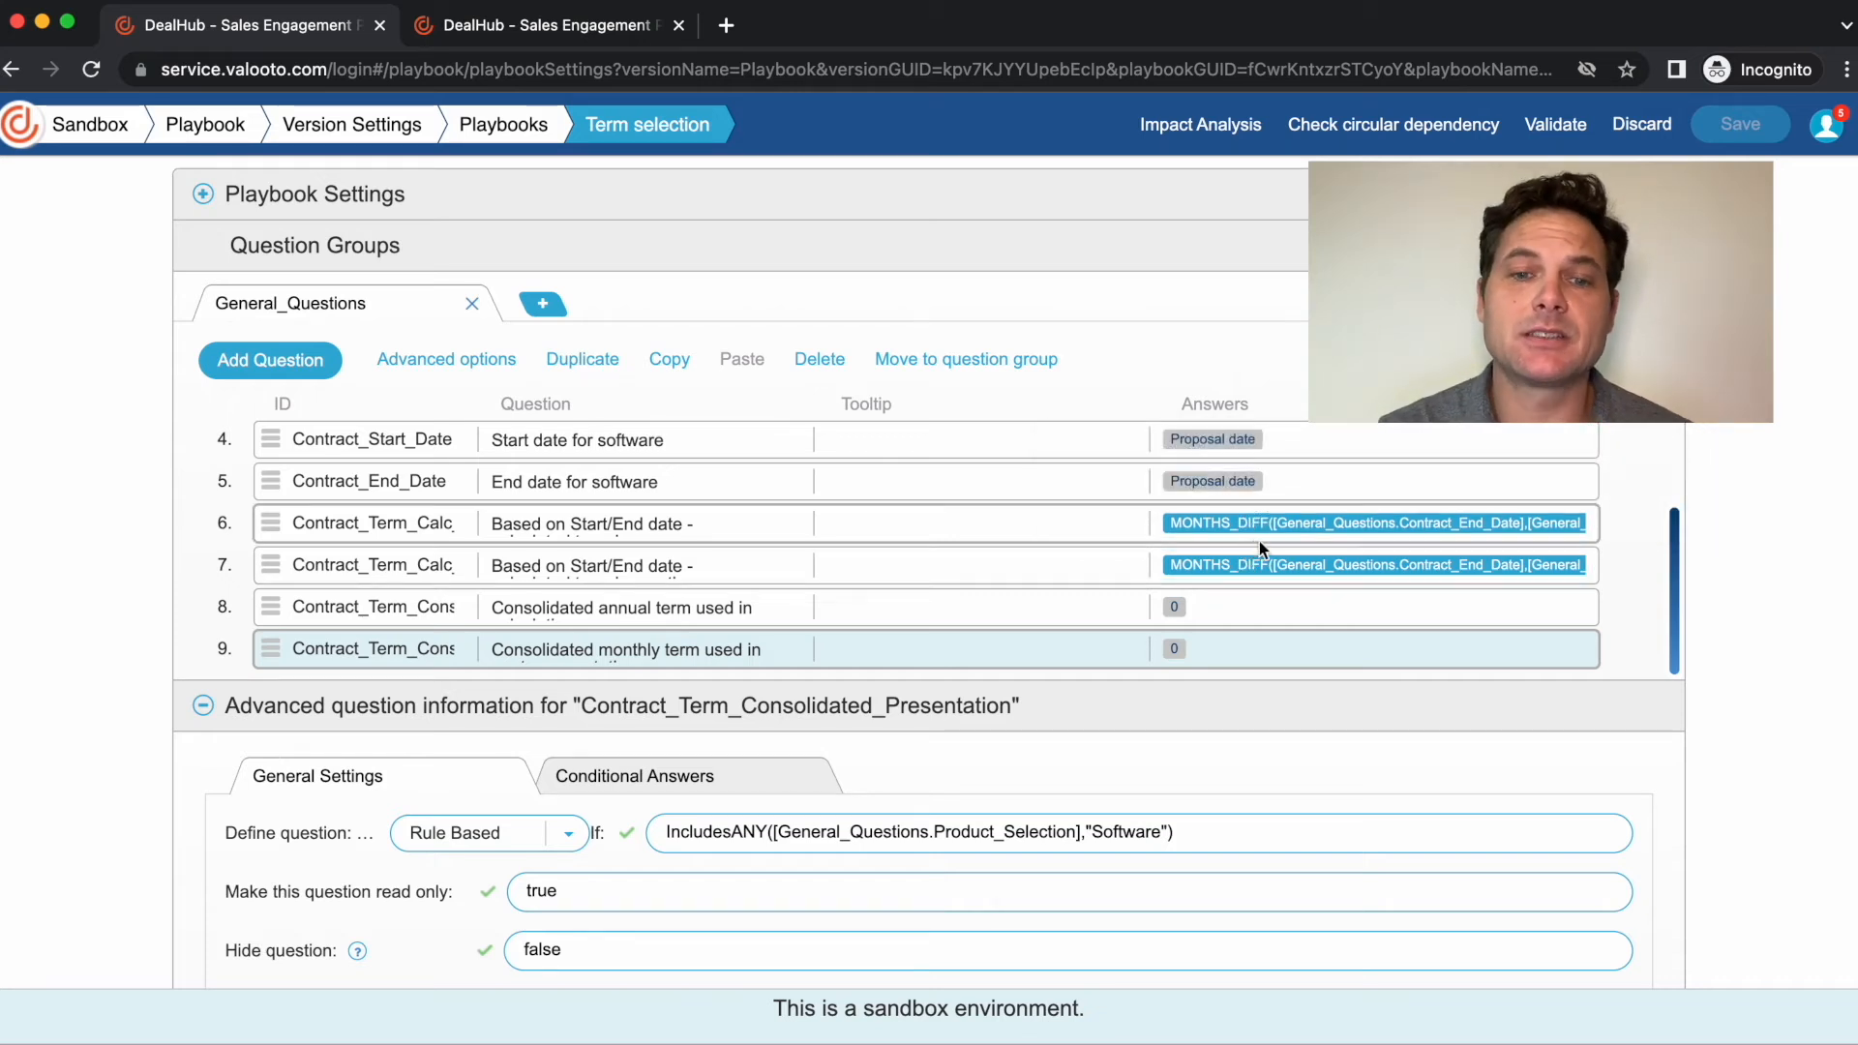
mouse_move(1280, 531)
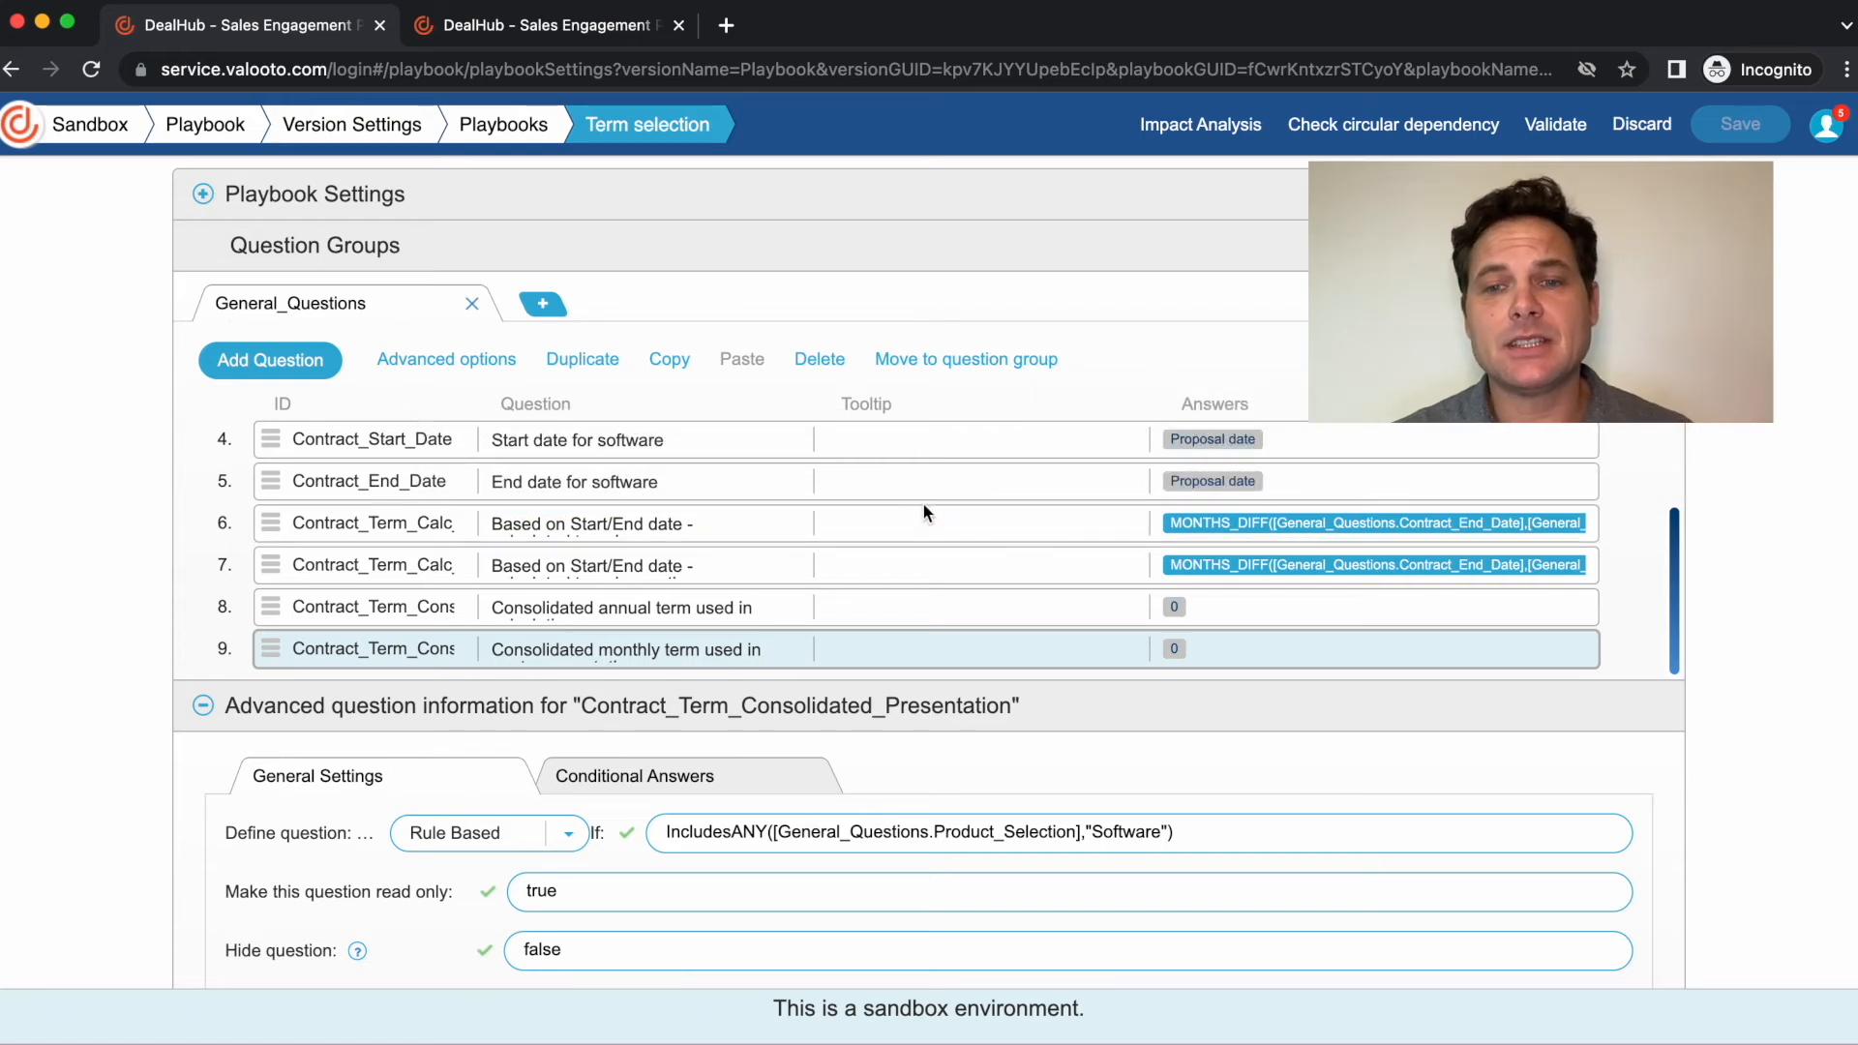
scroll(629, 581, up, 3)
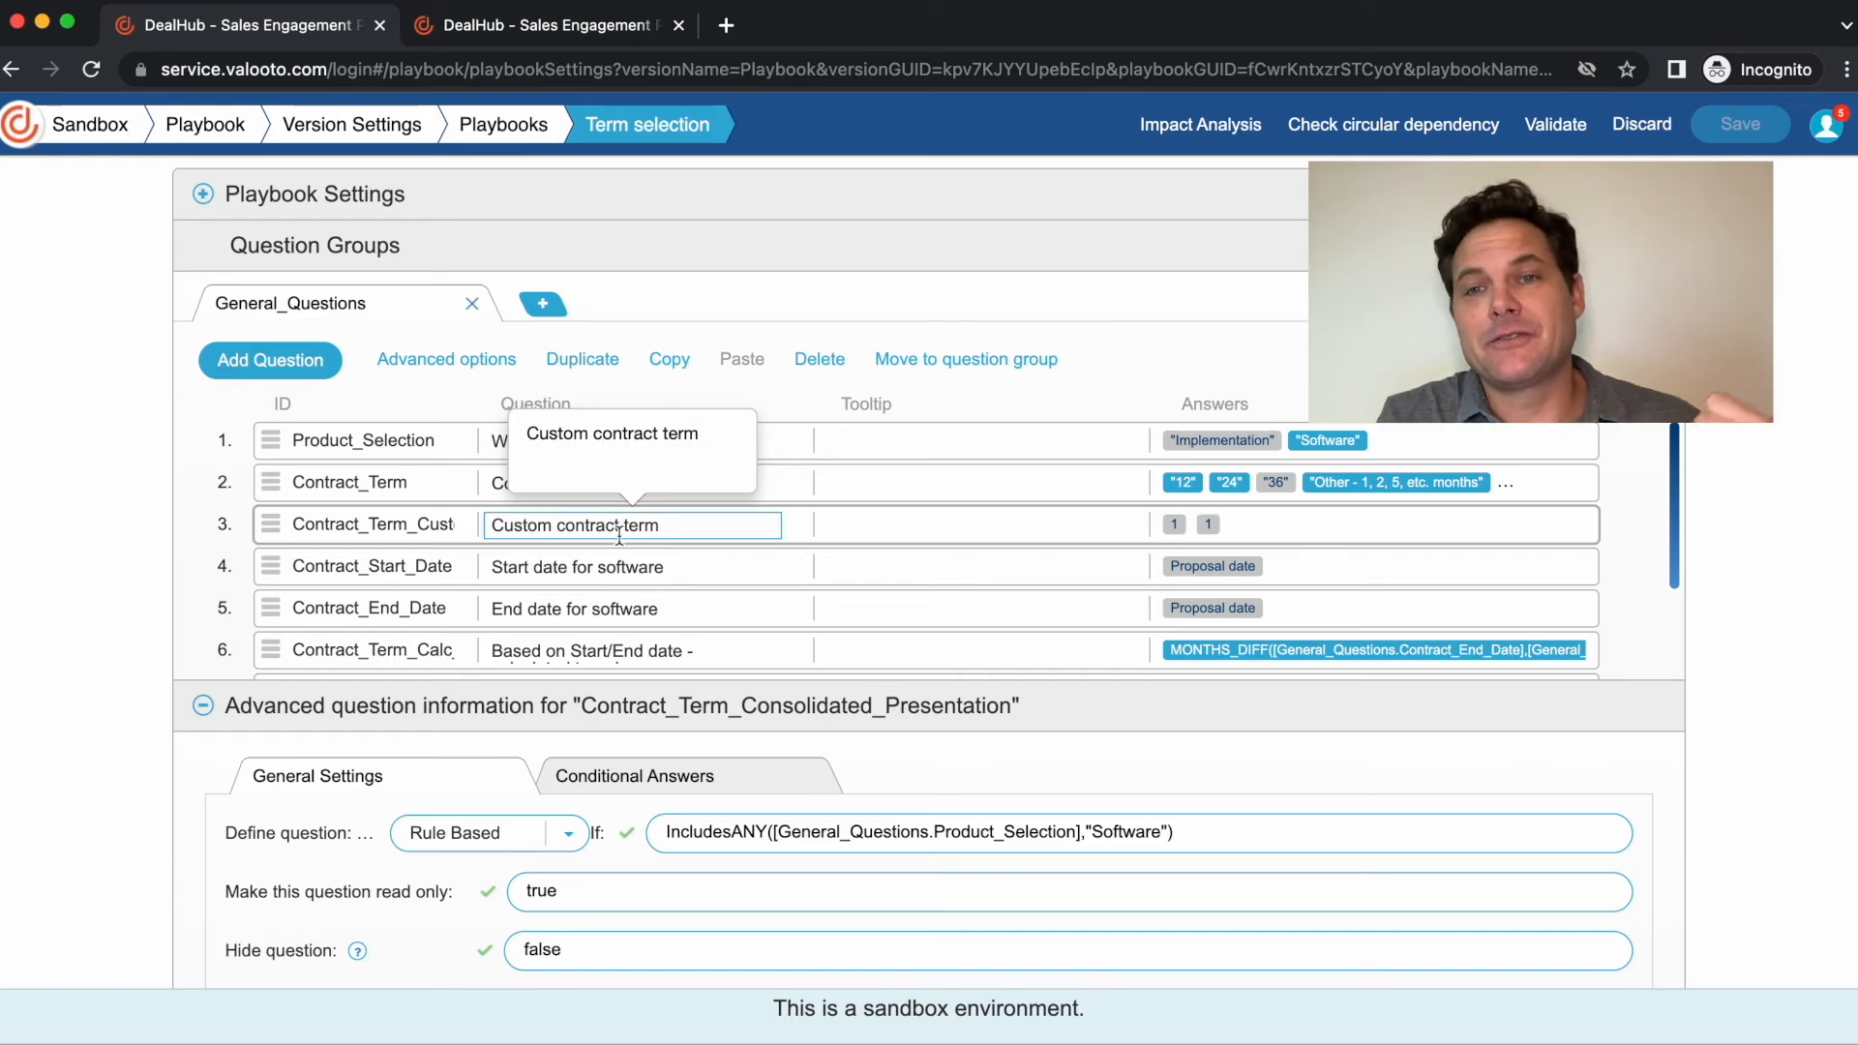
scroll(616, 530, down, 3)
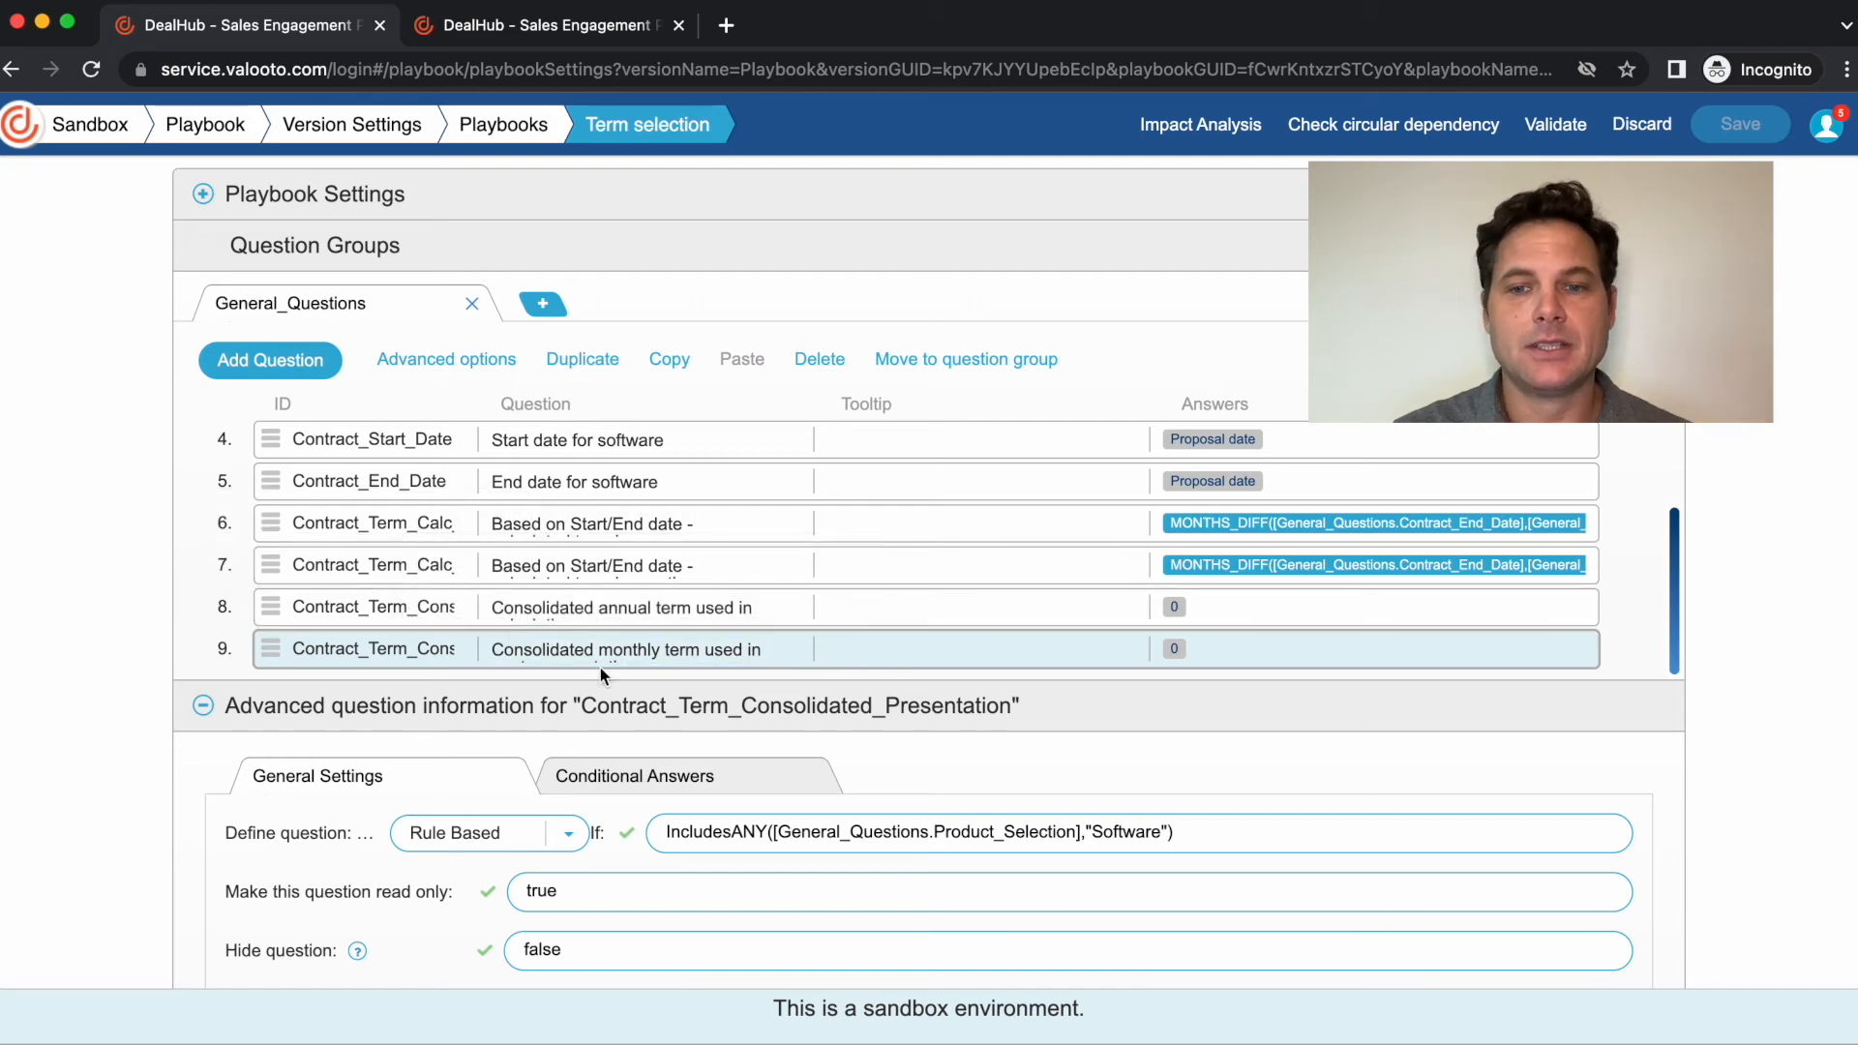
Examine the conditional answers of the consolidated annual term question for the fixed, custom and start/end date contract terms.
click(421, 606)
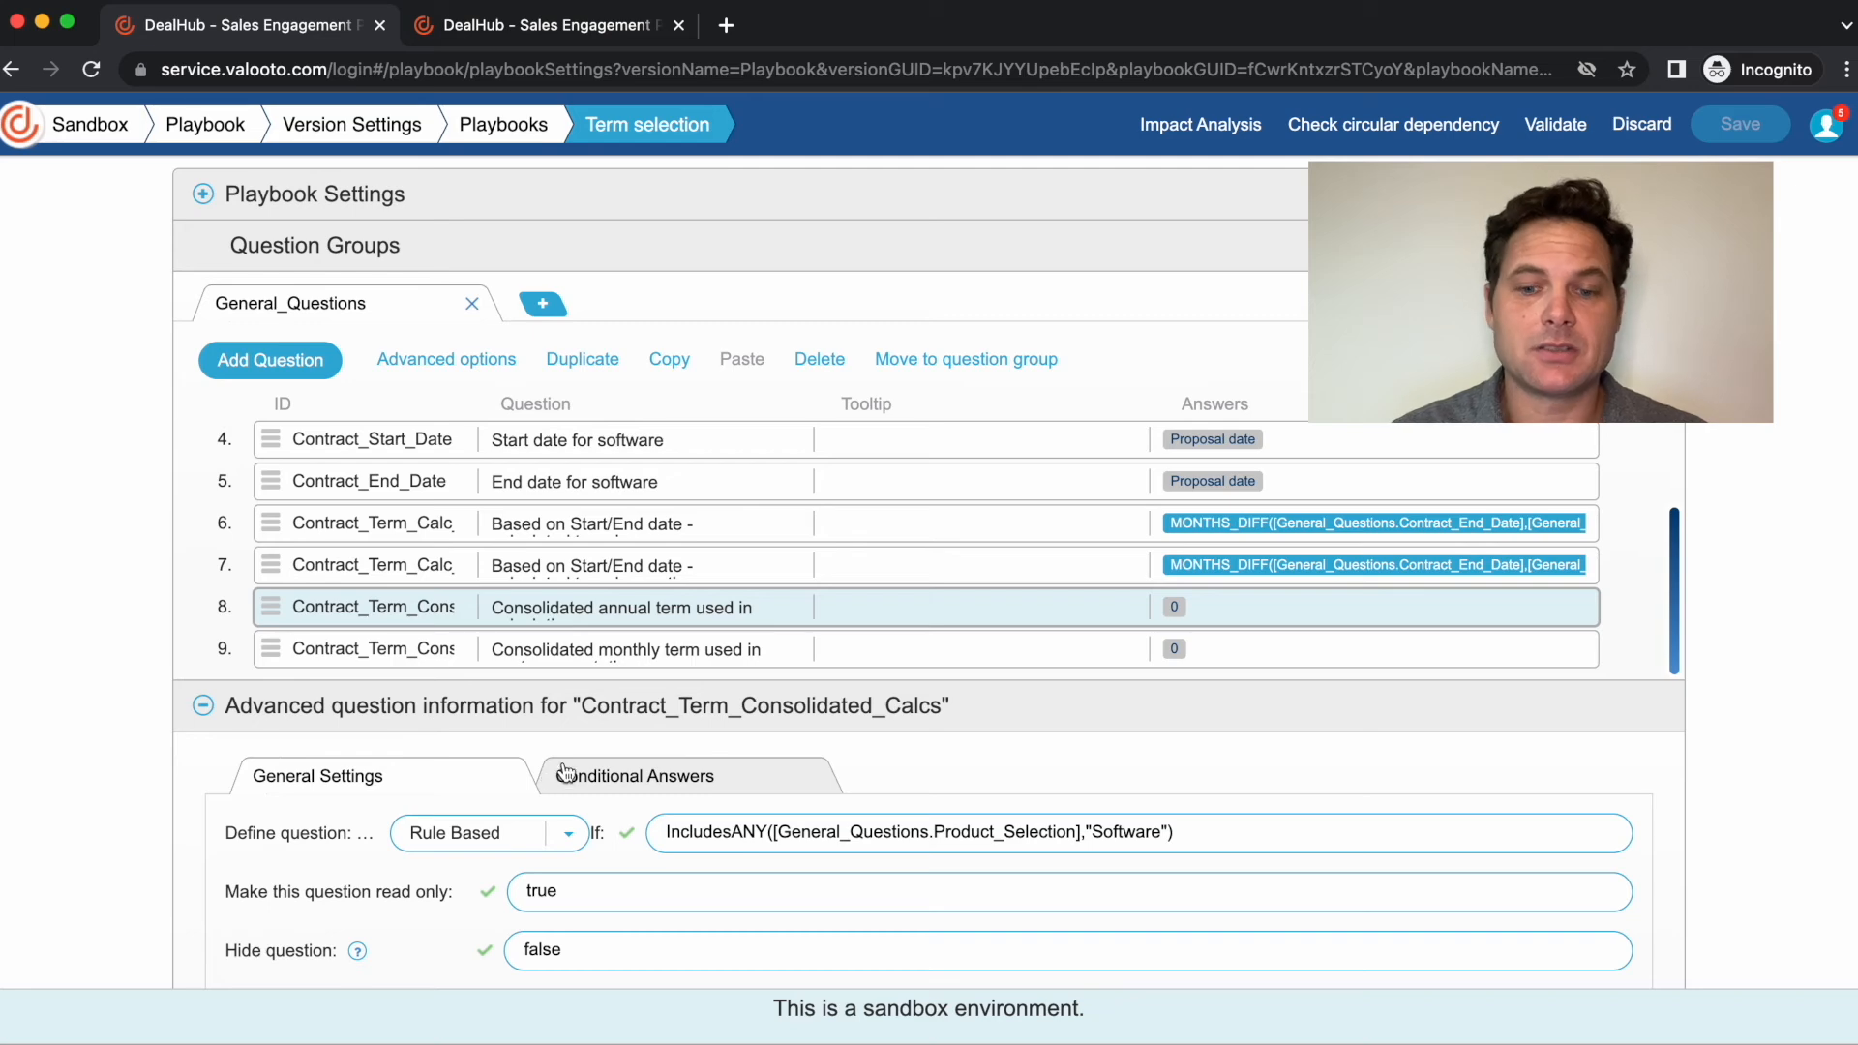
click(698, 782)
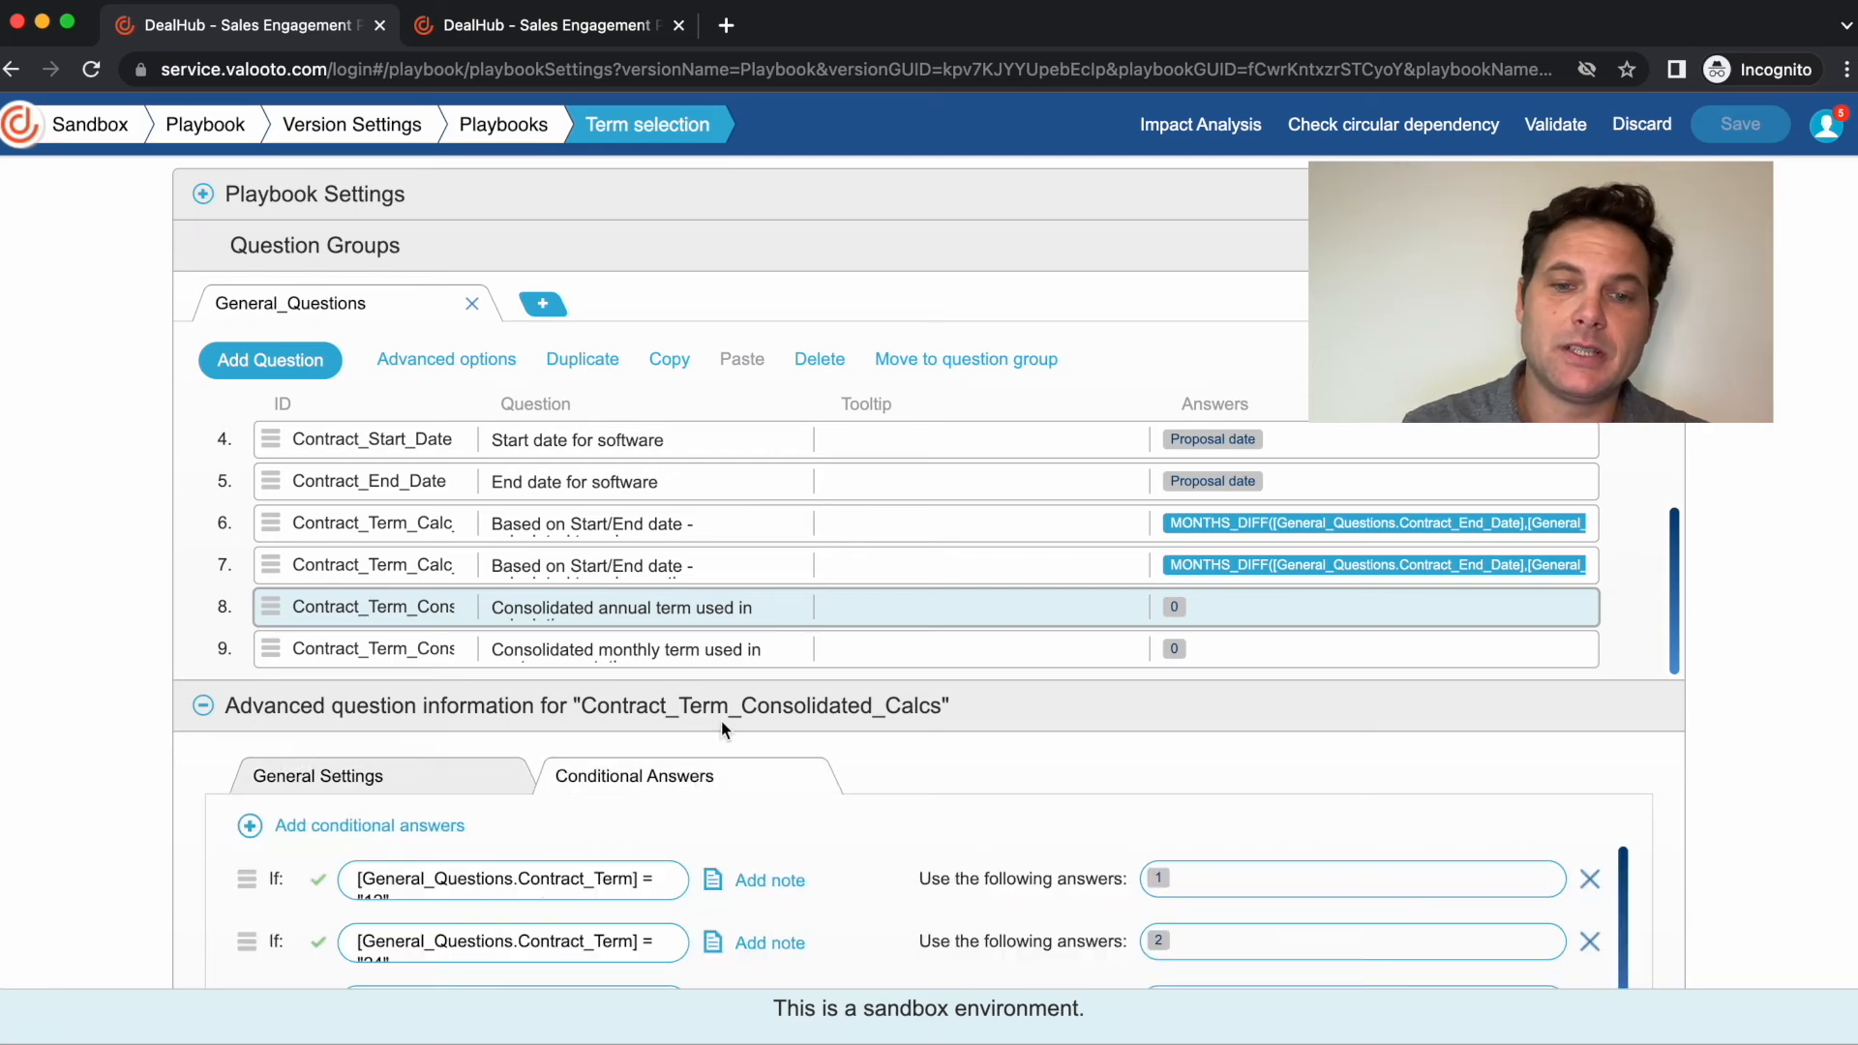
key(super+minus)
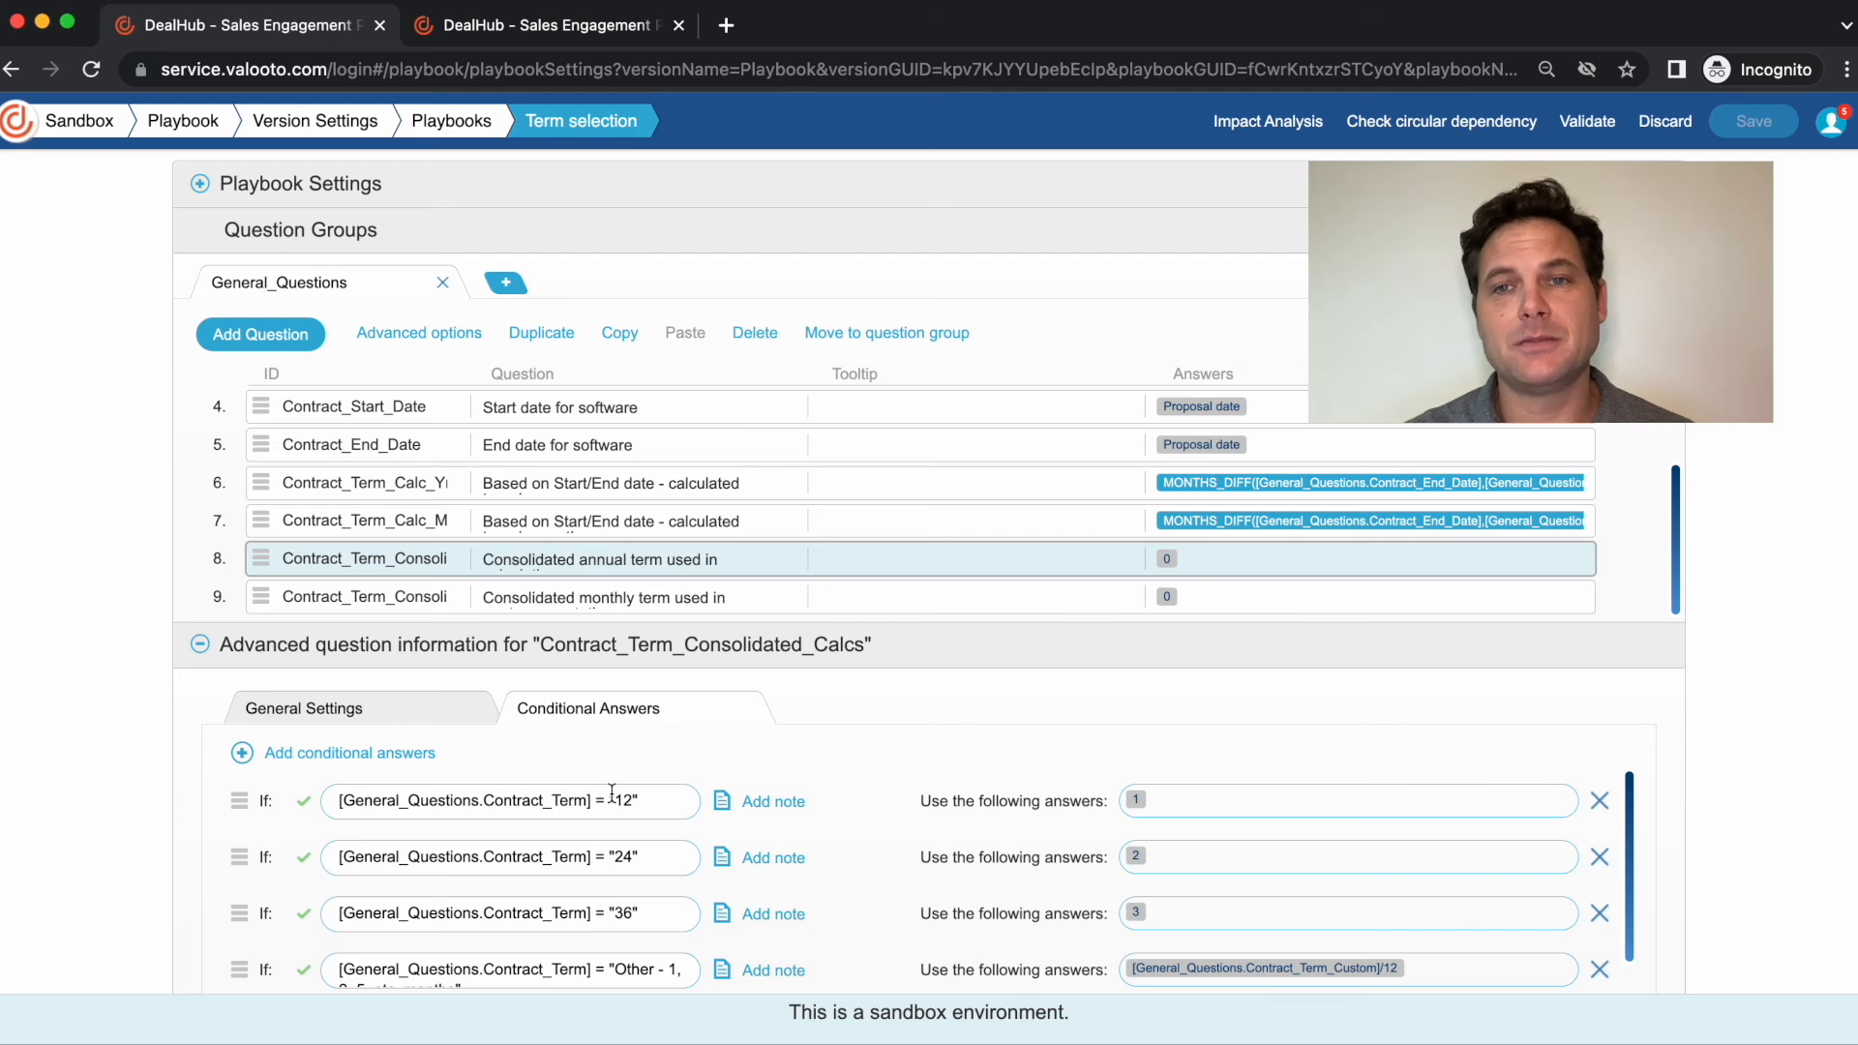
mouse_move(1137, 808)
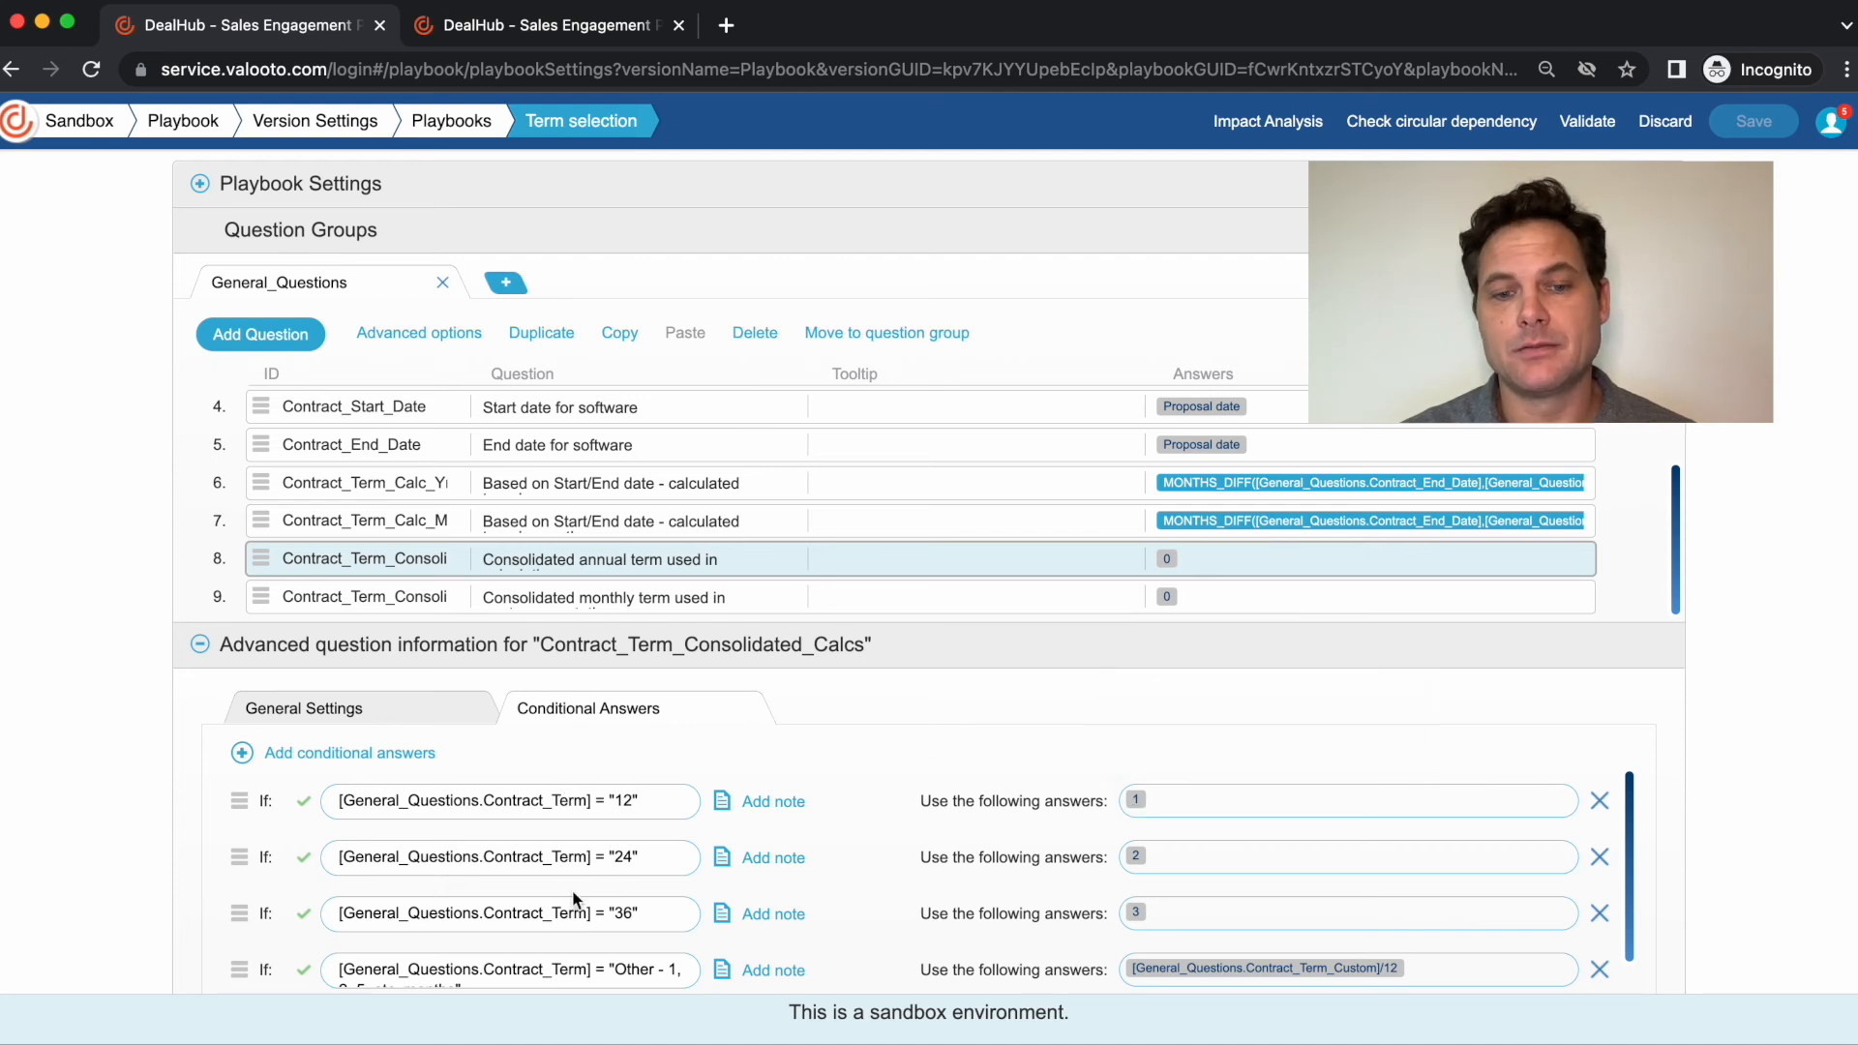
mouse_move(1440, 860)
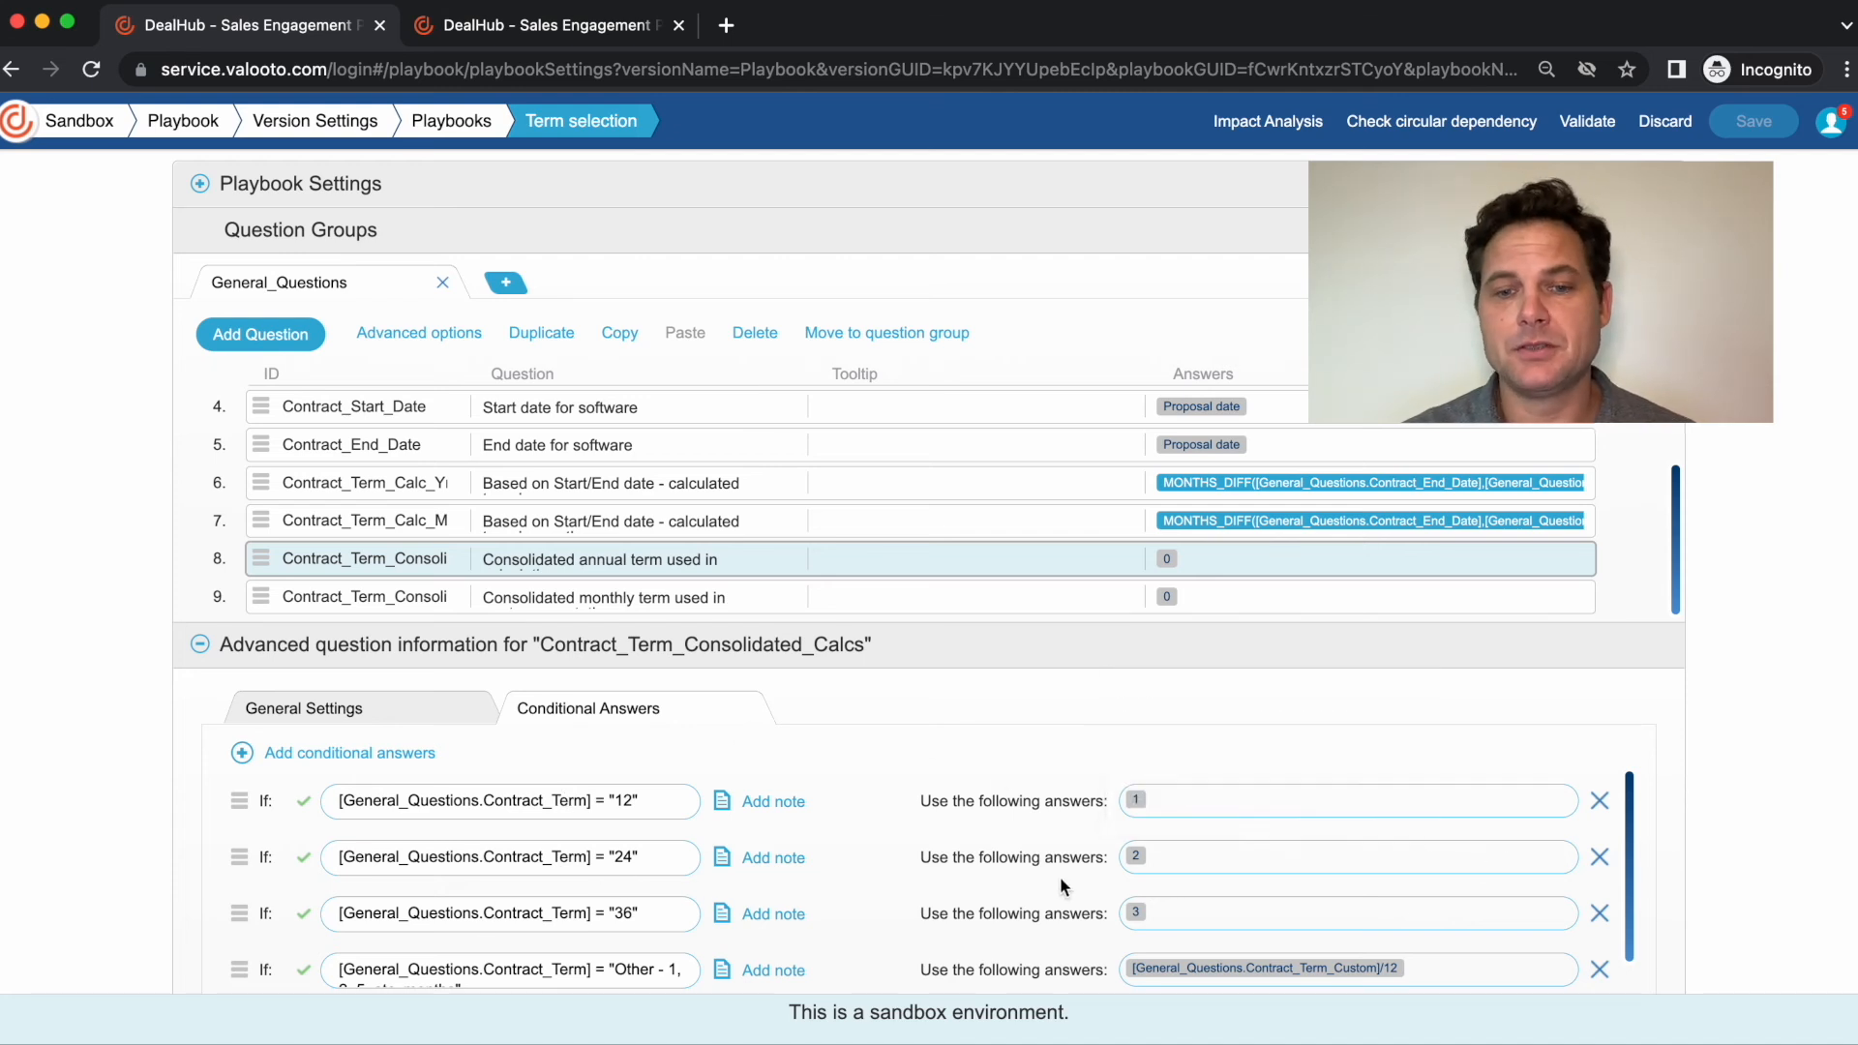
scroll(1007, 891, down, 1)
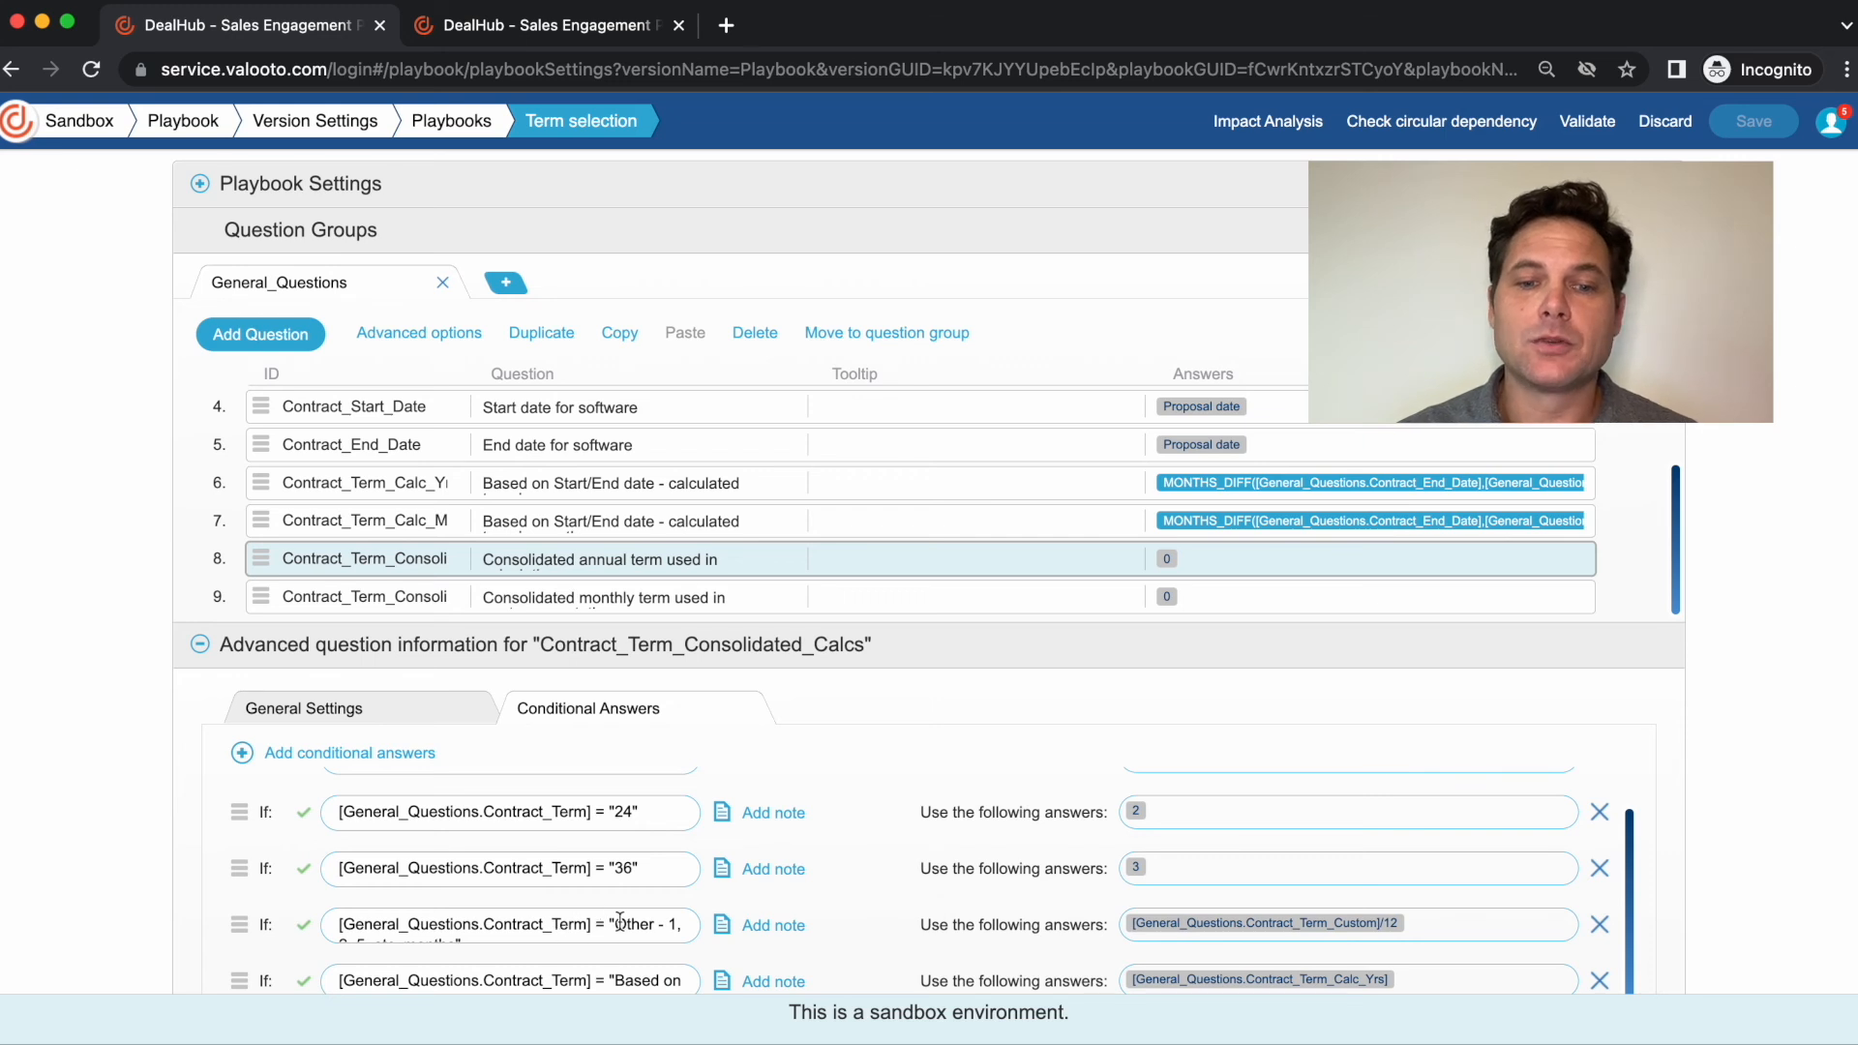
mouse_move(1177, 929)
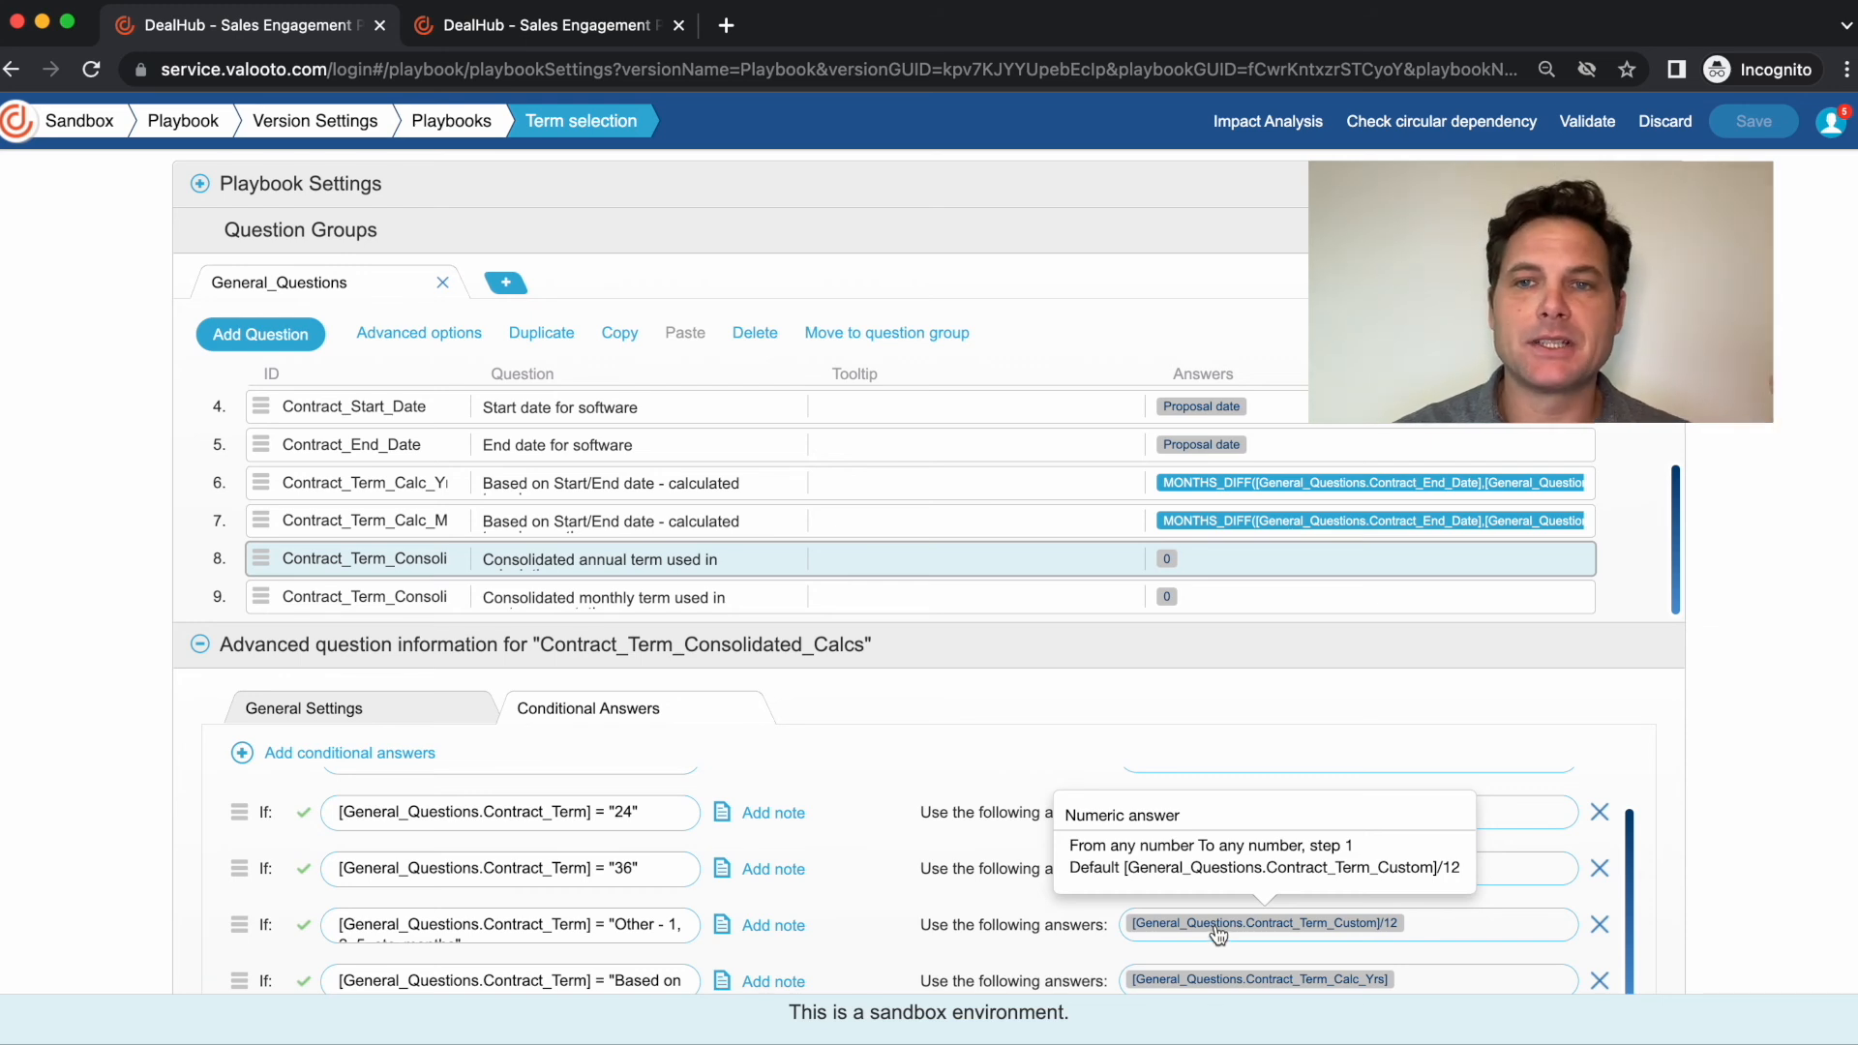
click(651, 978)
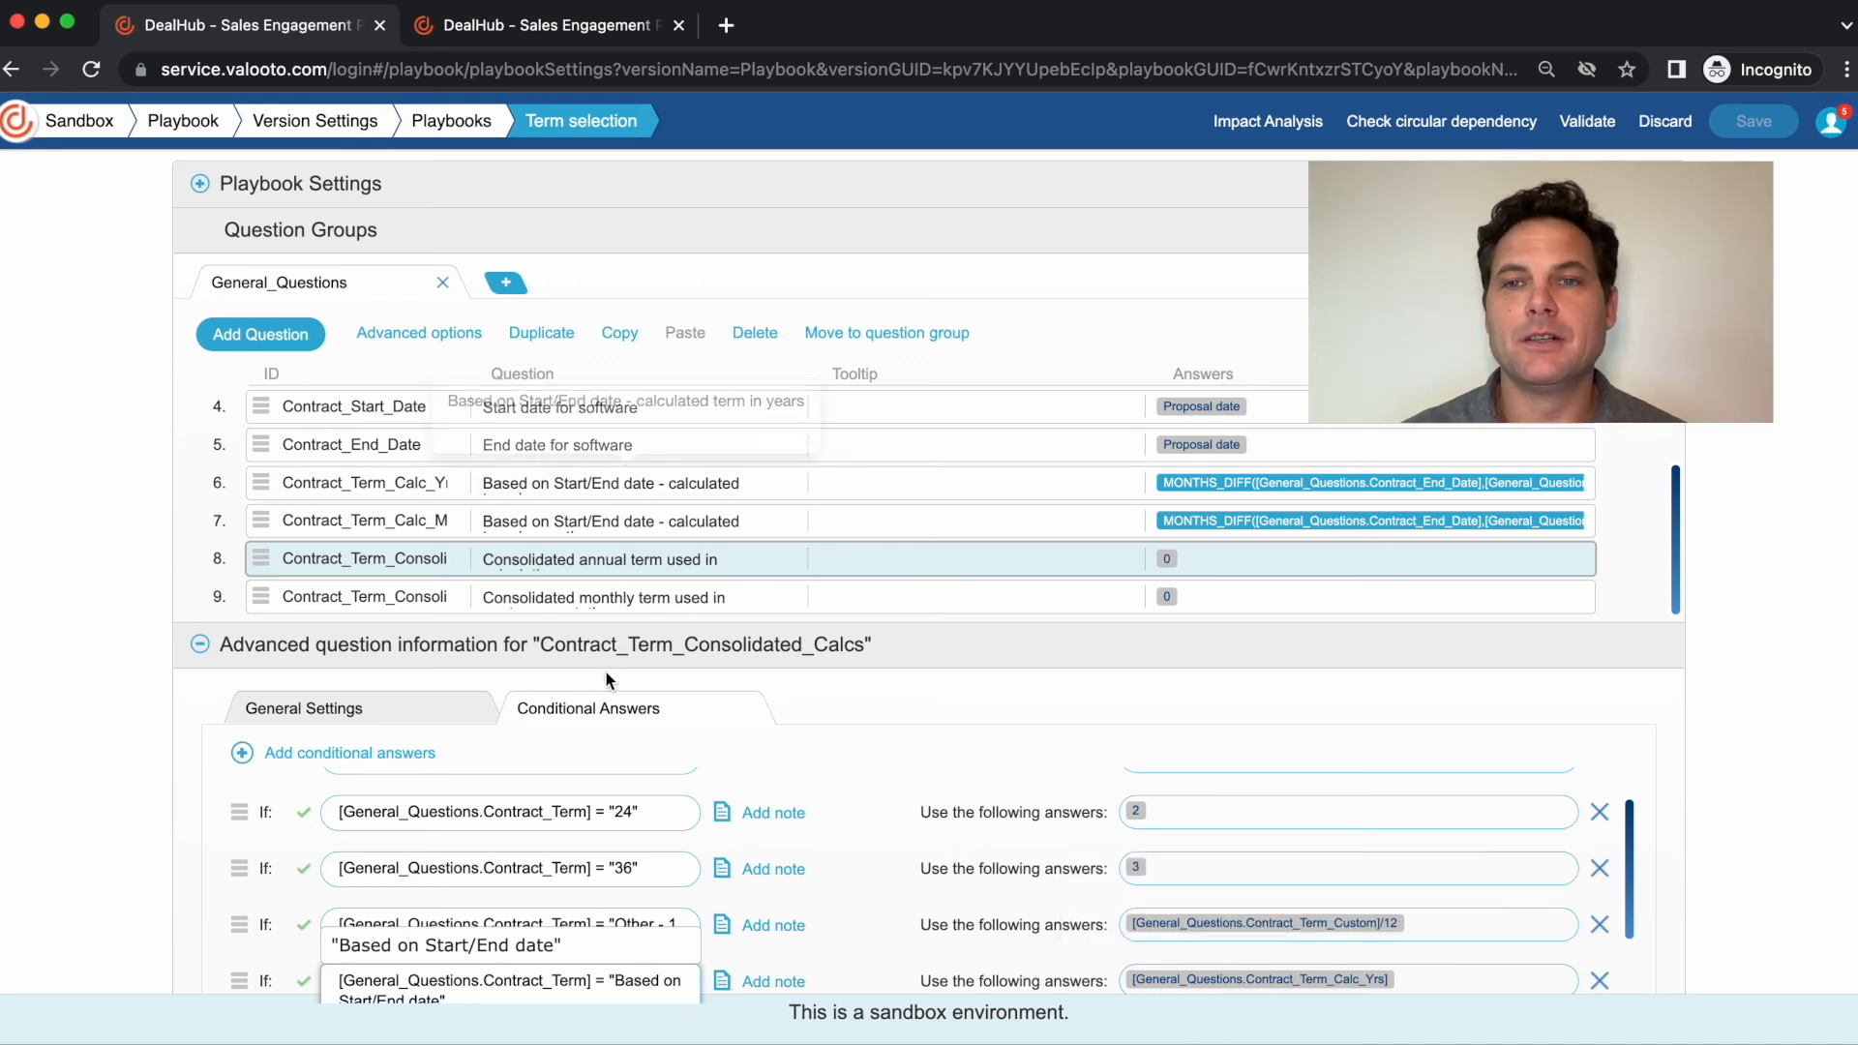
Review the conditional answers of the consolidated monthly term question and return to the Quote1 proposal to compare its consolidated terms.
click(353, 600)
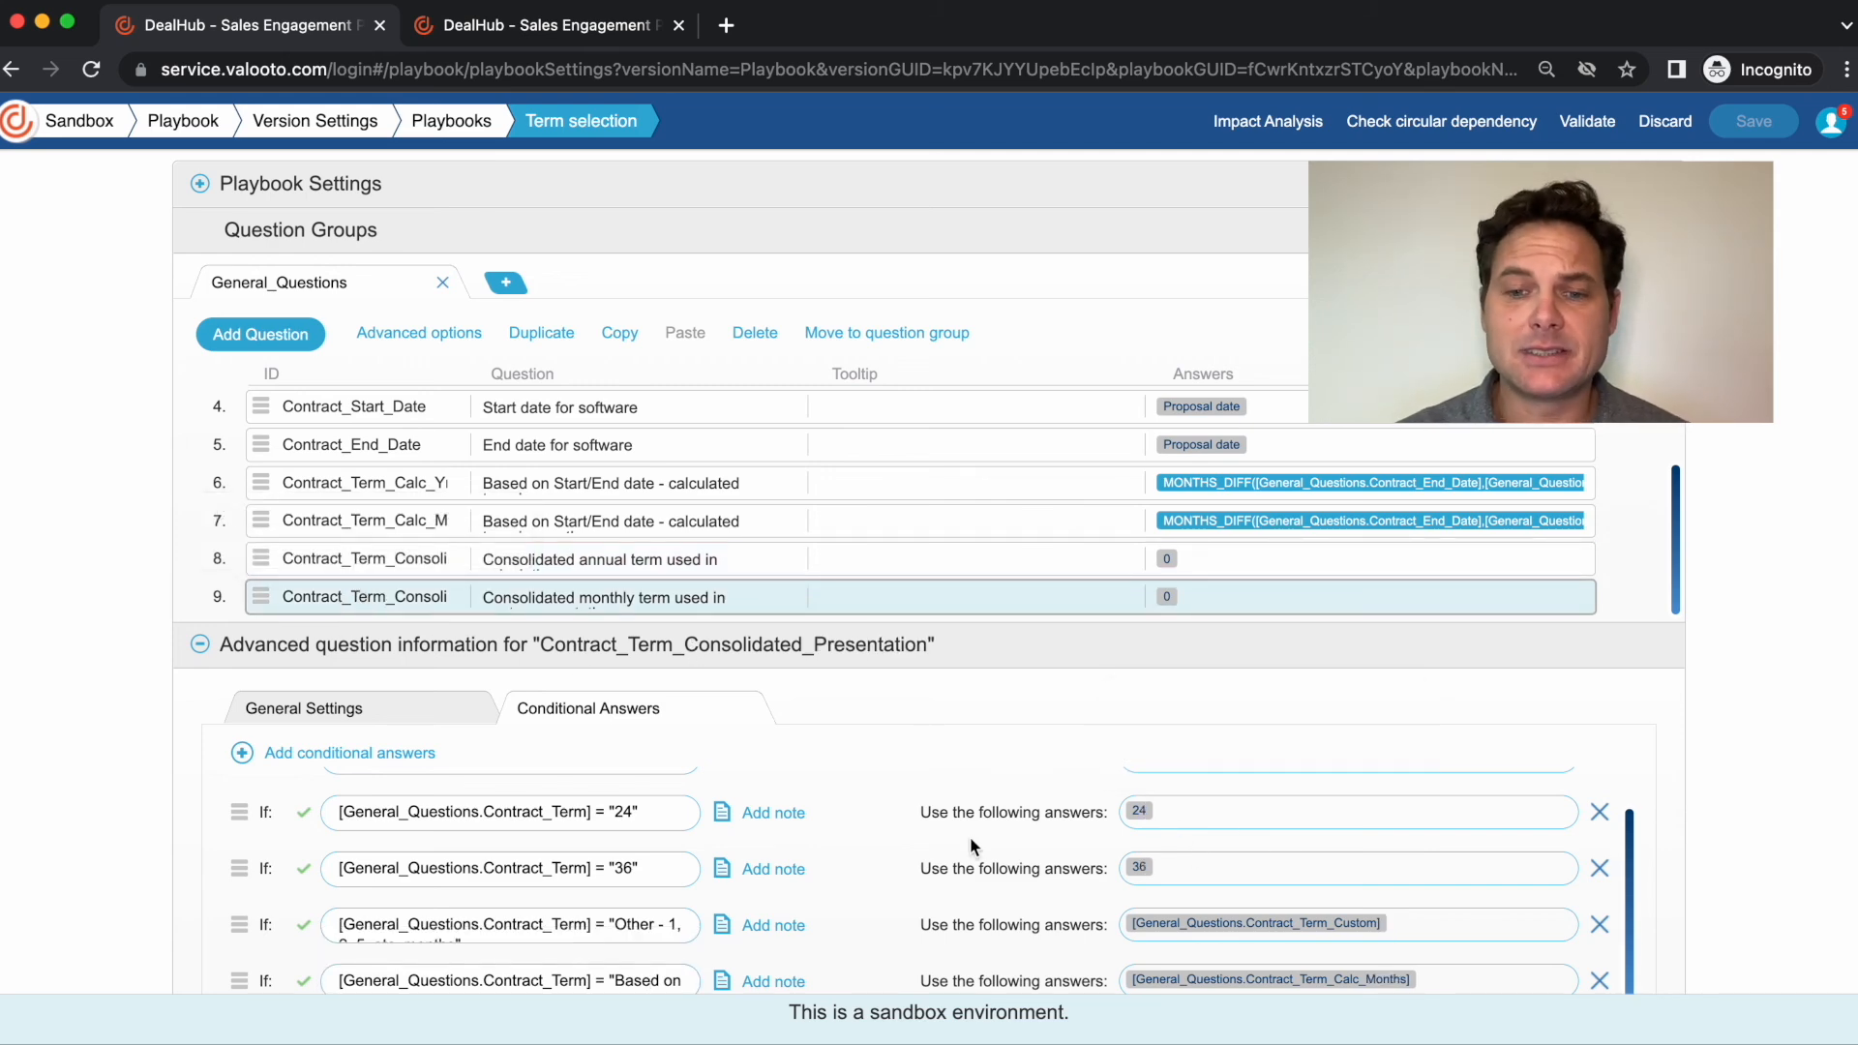
scroll(1031, 837, up, 1)
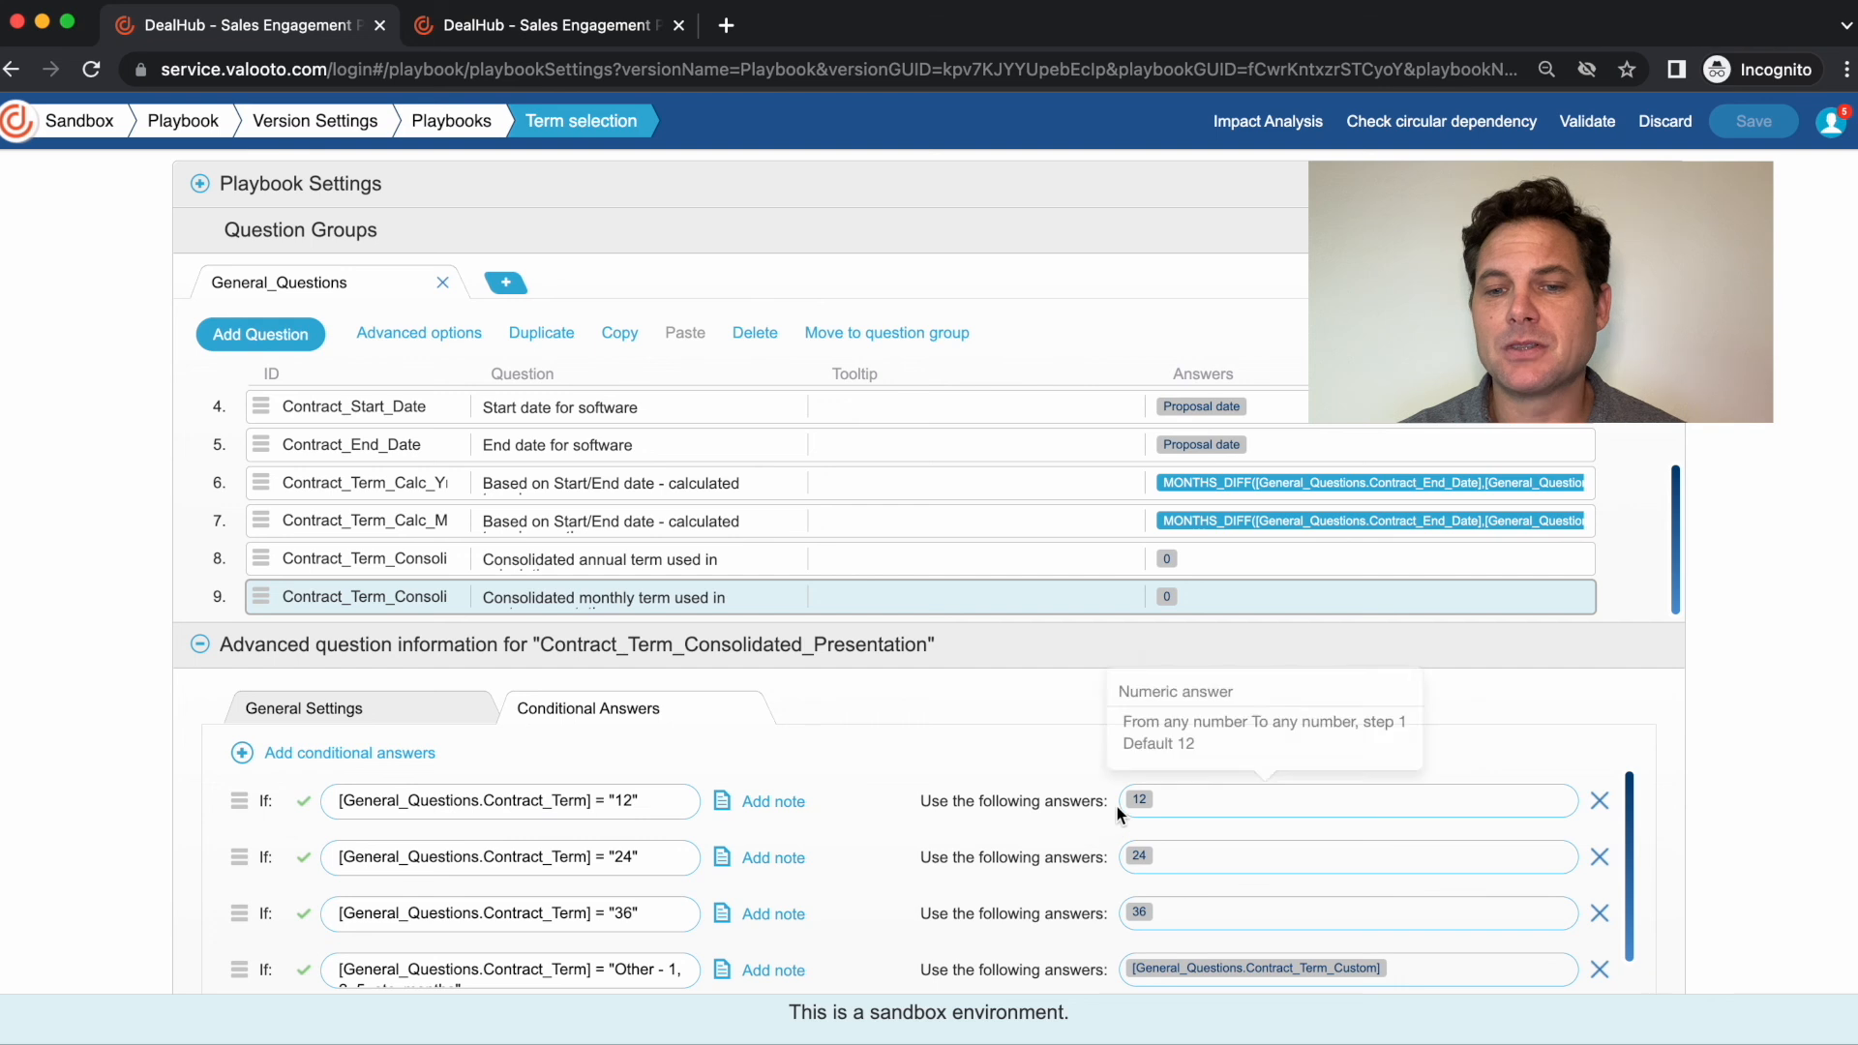
click(567, 25)
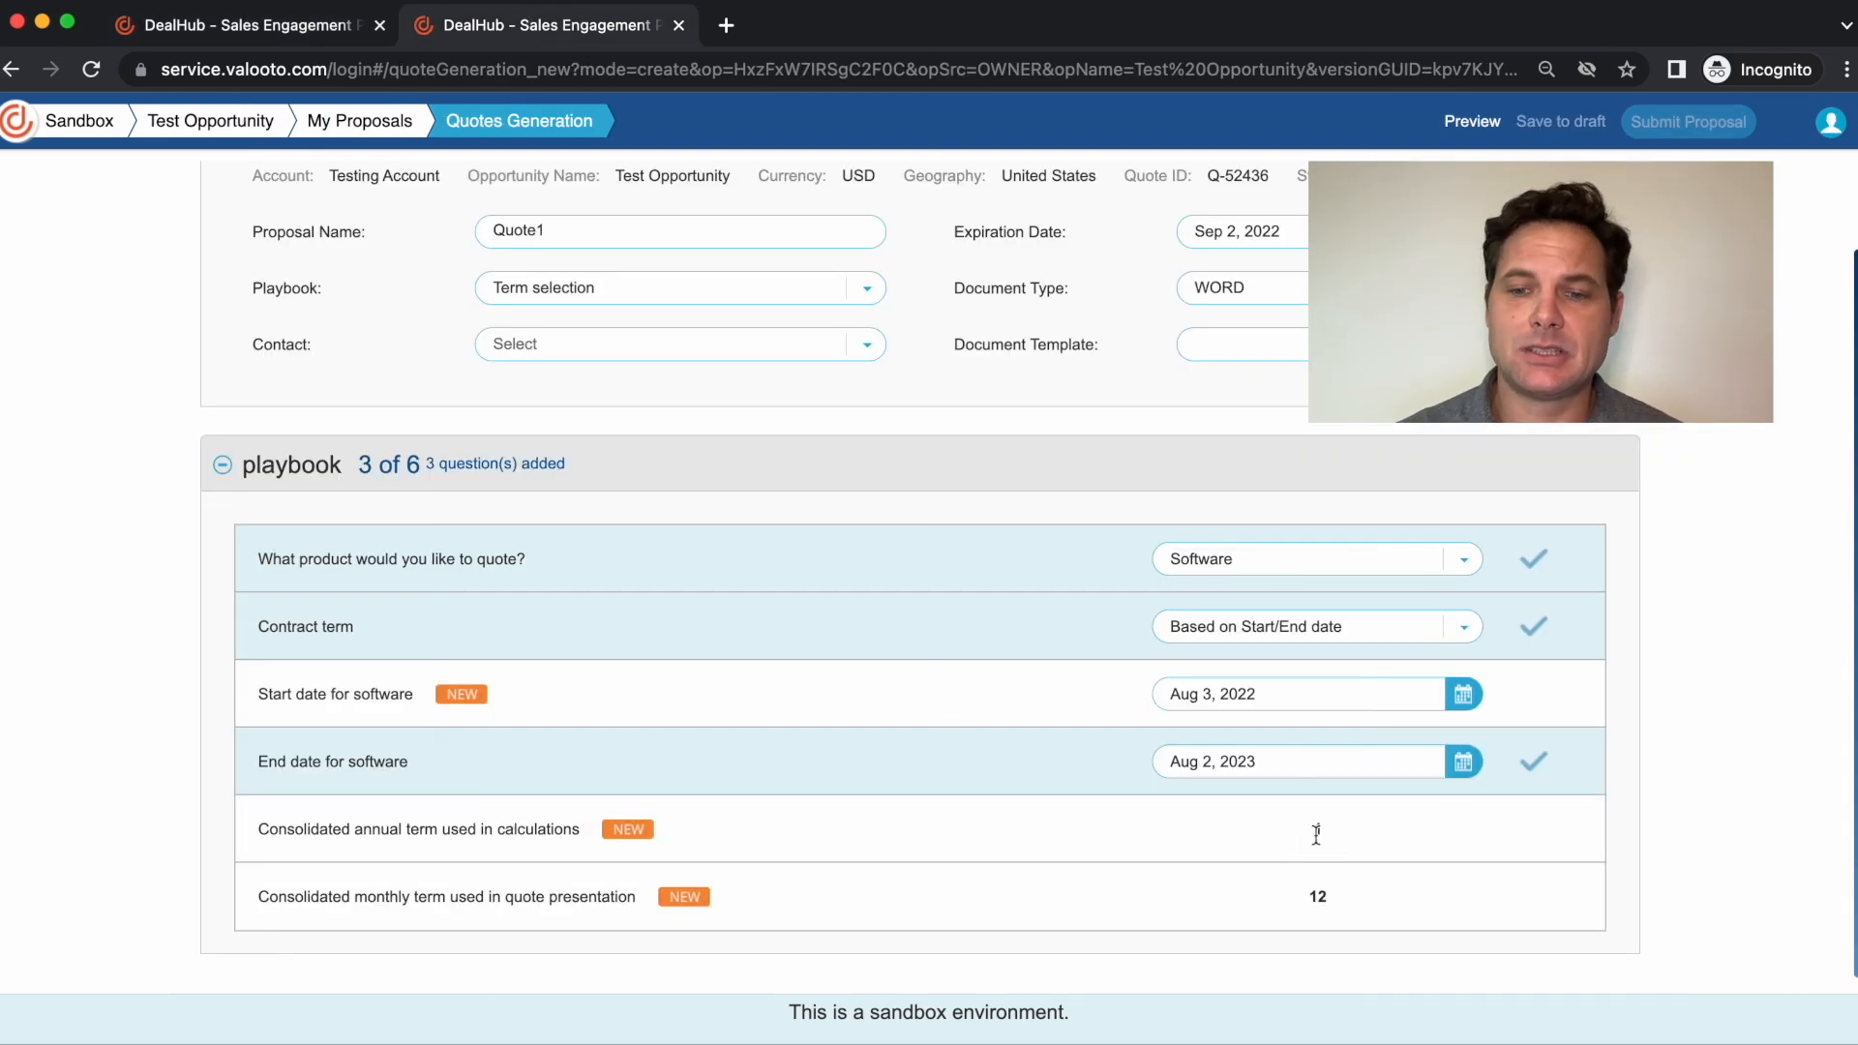